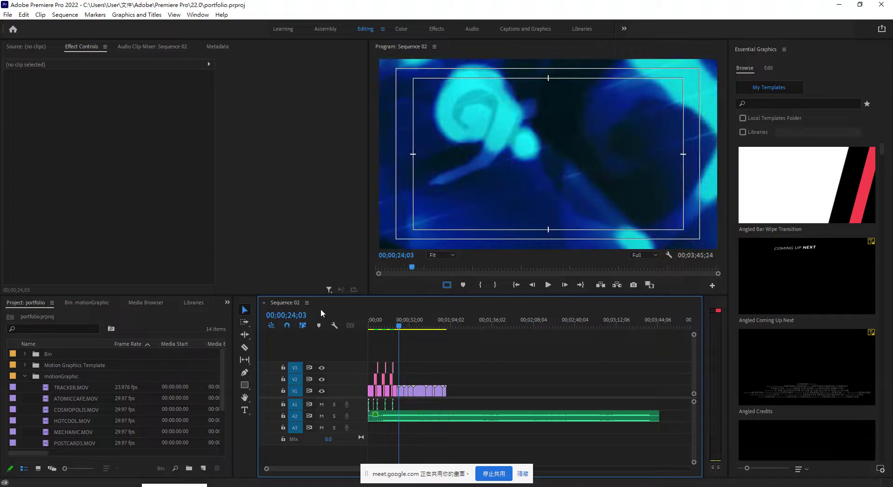
Select the Titan and Photoshop title clips at the sequence start and copy them.
{"action": "left_click_drag", "start_coordinate": [397, 328], "coordinate": [376, 329]}
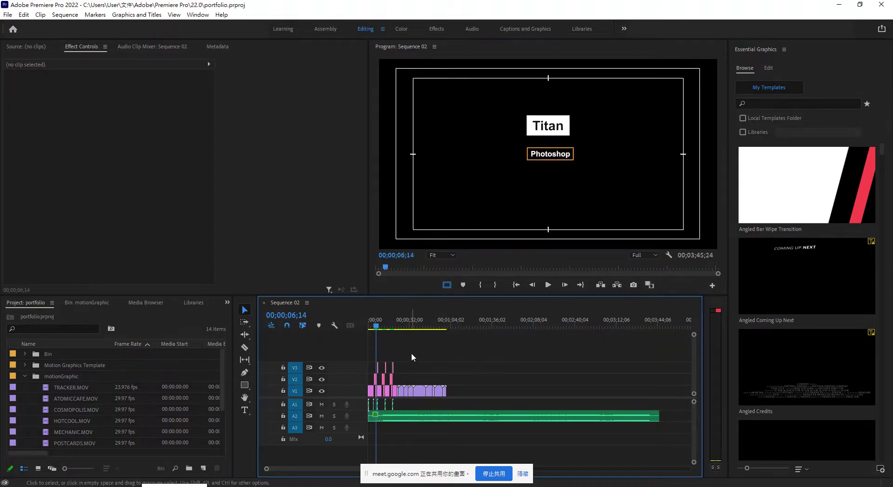
{"action": "key", "text": "="}
{"action": "key", "text": "="}
{"action": "key", "text": "="}
{"action": "key", "text": "="}
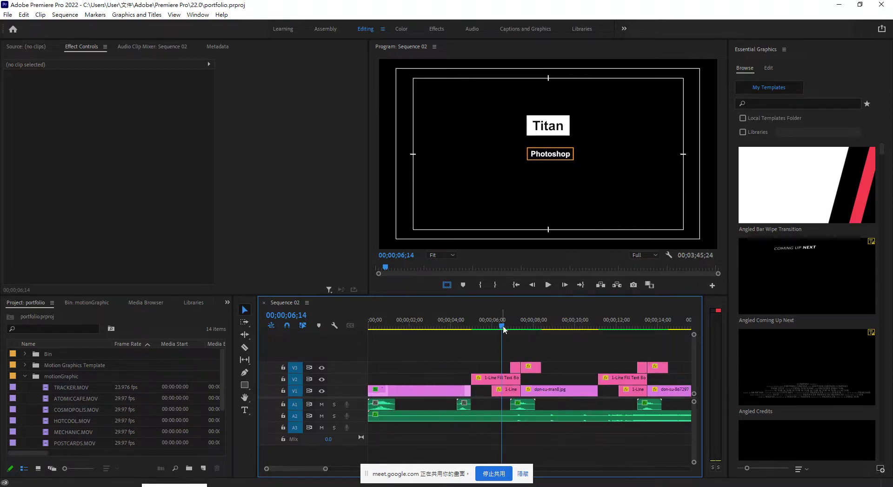
{"action": "left_click_drag", "start_coordinate": [502, 328], "coordinate": [482, 342]}
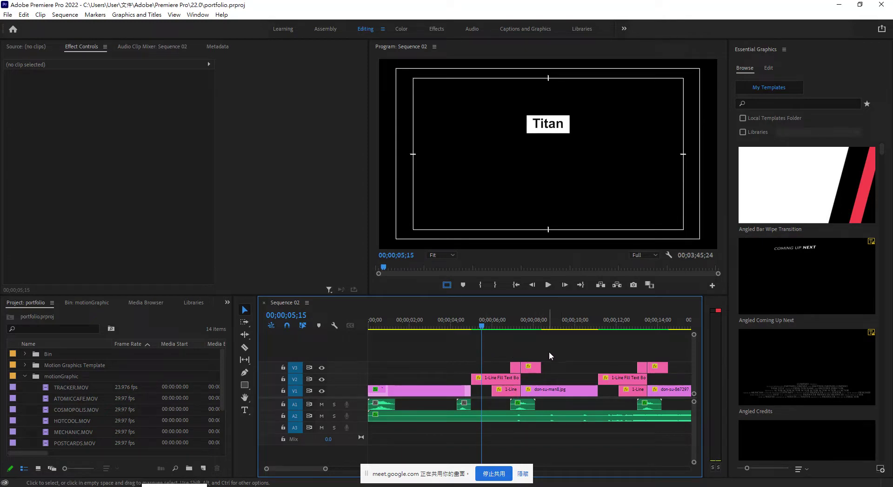
{"action": "left_click_drag", "start_coordinate": [538, 345], "coordinate": [497, 379]}
{"action": "left_click", "coordinate": [505, 392]}
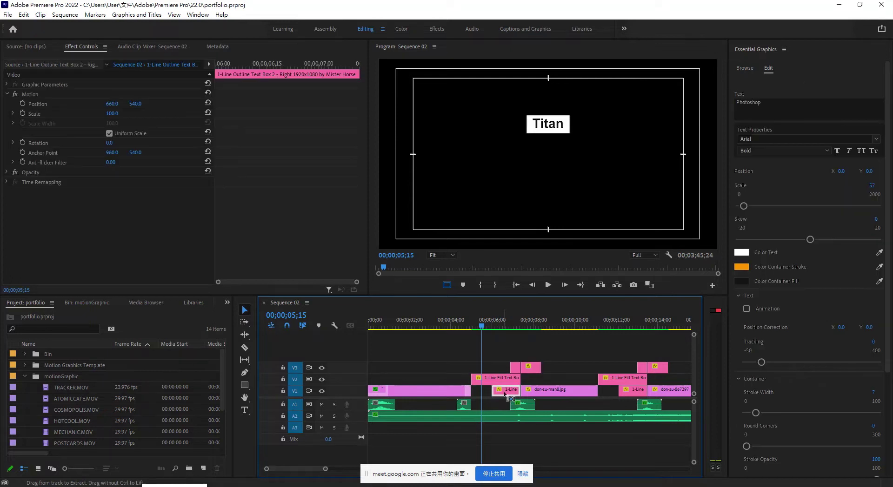
{"action": "left_click_drag", "start_coordinate": [551, 357], "coordinate": [506, 393]}
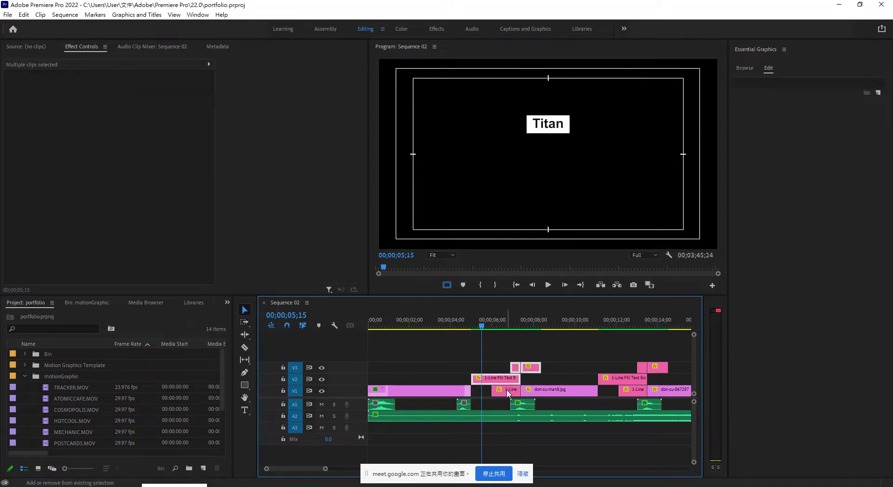
{"action": "left_click", "coordinate": [24, 15]}
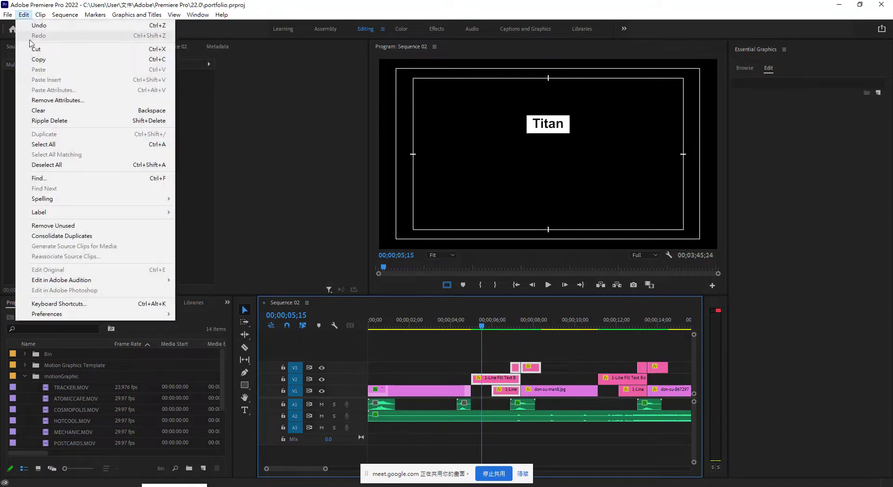
{"action": "left_click", "coordinate": [28, 58]}
Shift the V1 clips after 22;12 about 7 seconds right to open a gap.
{"action": "left_click_drag", "start_coordinate": [503, 325], "coordinate": [683, 353]}
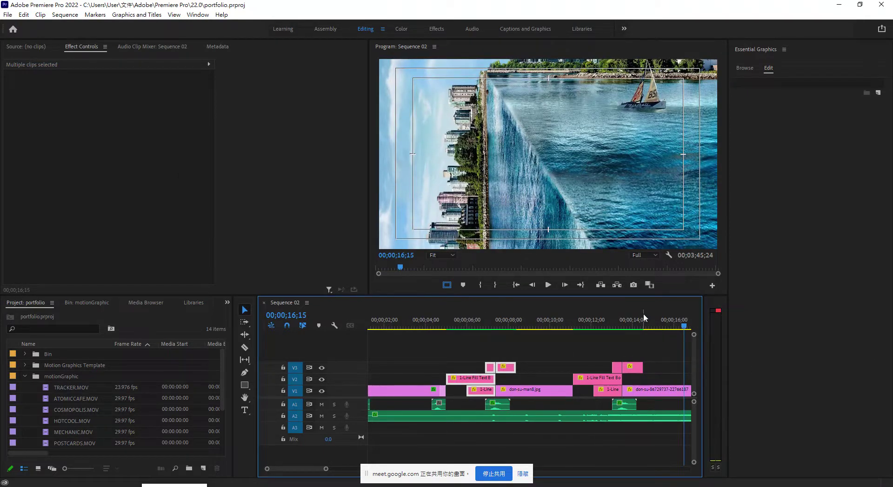
{"action": "key", "text": "minus"}
{"action": "key", "text": "minus"}
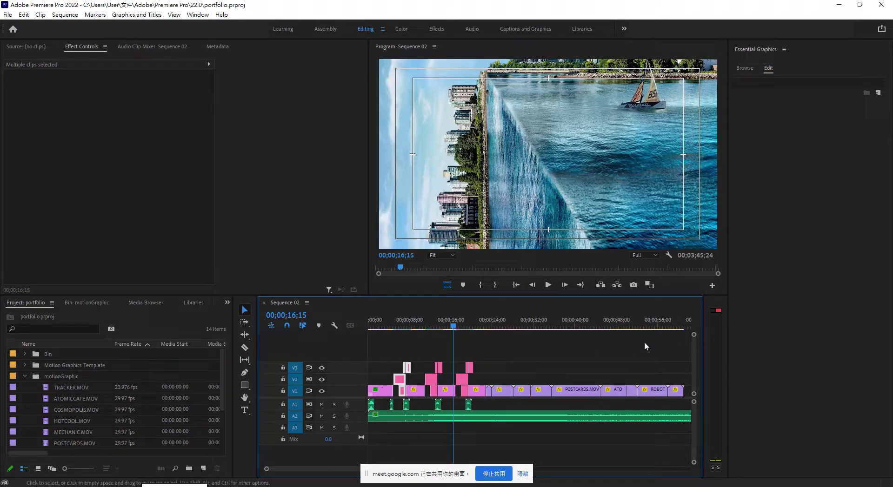
{"action": "left_click_drag", "start_coordinate": [453, 326], "coordinate": [483, 331]}
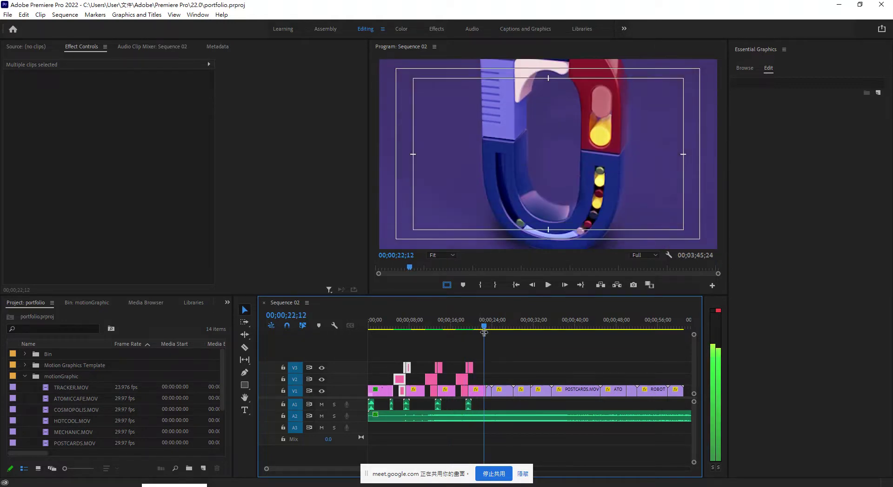
{"action": "left_click_drag", "start_coordinate": [489, 380], "coordinate": [686, 394]}
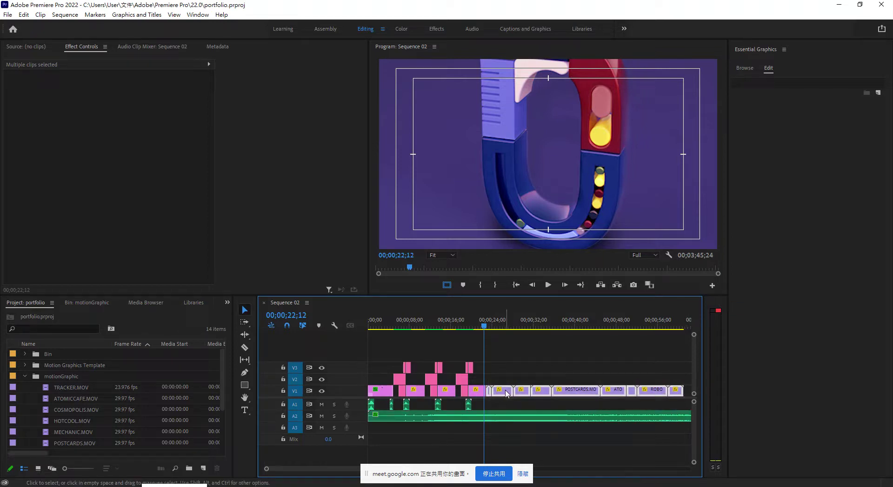
{"action": "left_click_drag", "start_coordinate": [504, 394], "coordinate": [544, 394]}
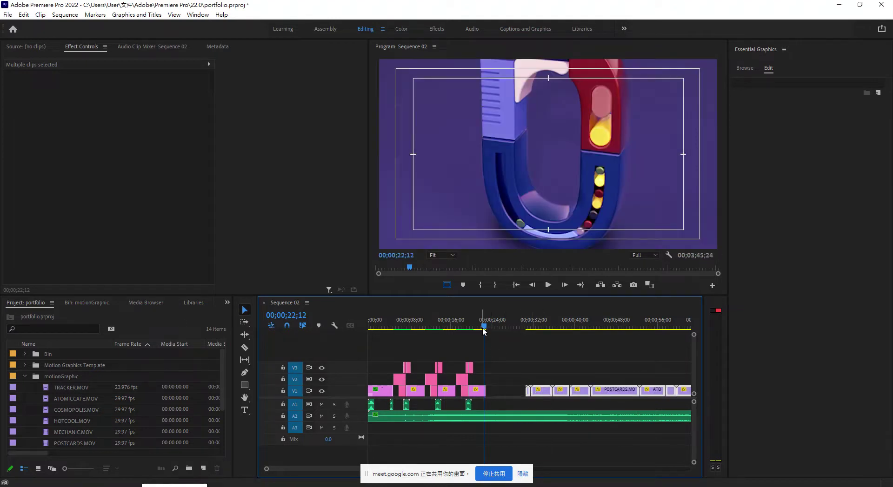
{"action": "left_click_drag", "start_coordinate": [483, 328], "coordinate": [491, 326]}
Slide the later V1 clips left so they butt against the pasted titles near 00;00;23.
{"action": "left_click_drag", "start_coordinate": [521, 366], "coordinate": [692, 395]}
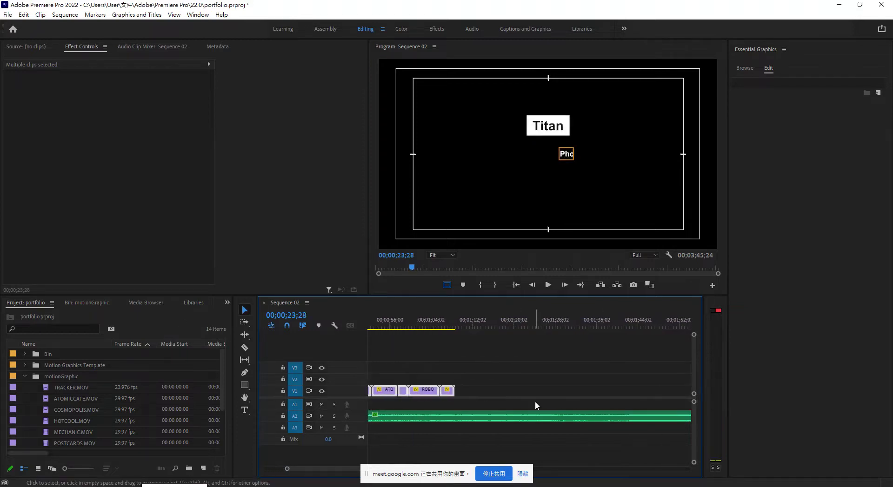
{"action": "key", "text": "minus"}
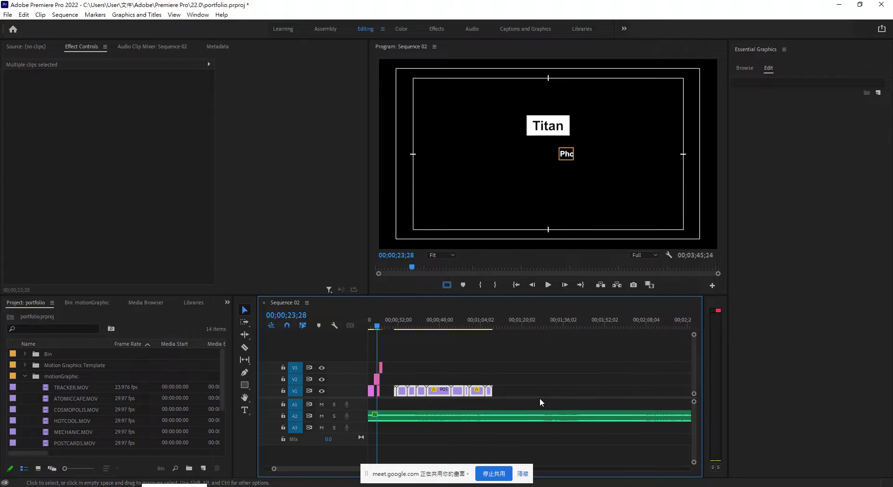
{"action": "left_click_drag", "start_coordinate": [436, 391], "coordinate": [420, 395]}
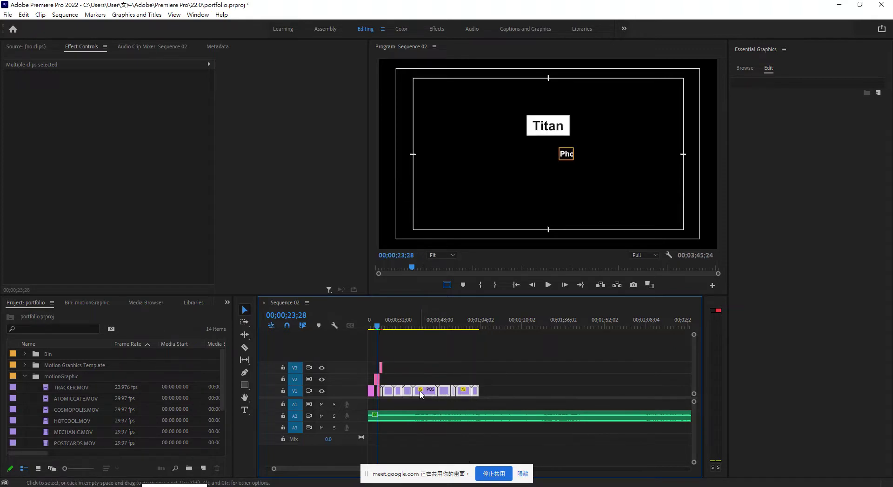
{"action": "key", "text": "equal"}
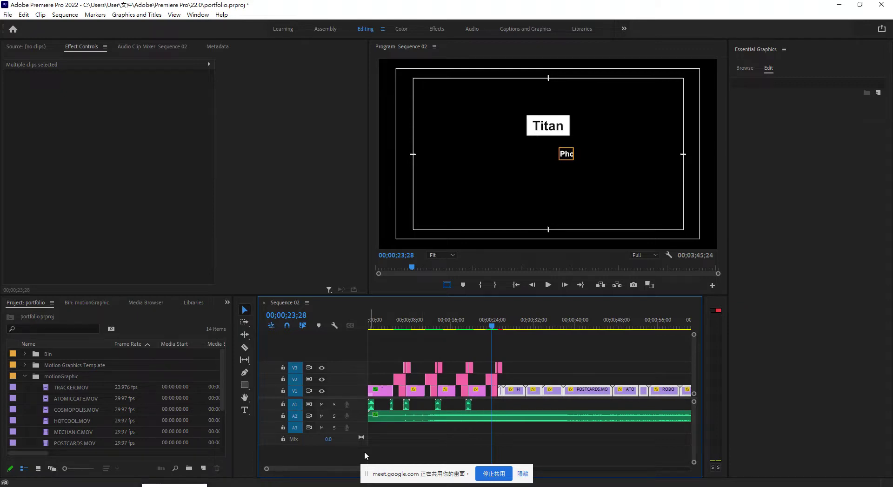
{"action": "left_click_drag", "start_coordinate": [589, 394], "coordinate": [589, 394]}
{"action": "left_click_drag", "start_coordinate": [492, 328], "coordinate": [490, 329]}
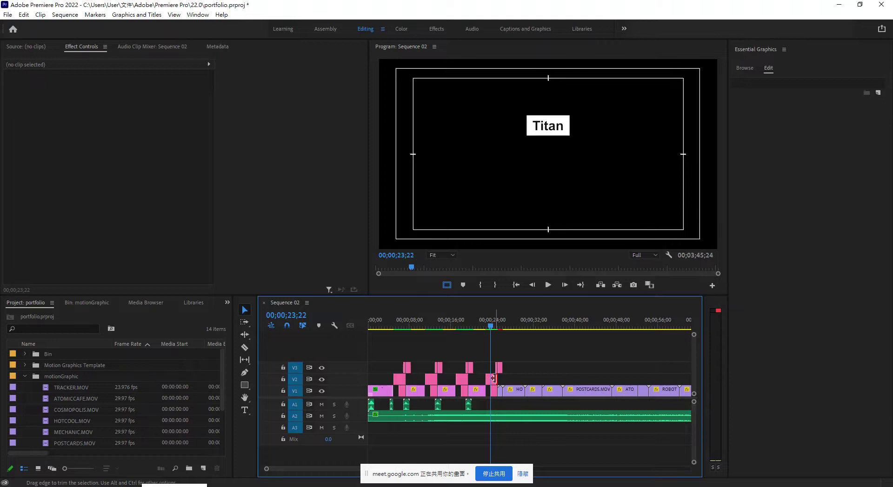
Replace 'Titan' with 'Motion Graphic Showreel' in the pasted V2 title near 00;00;23.
{"action": "left_click", "coordinate": [494, 380]}
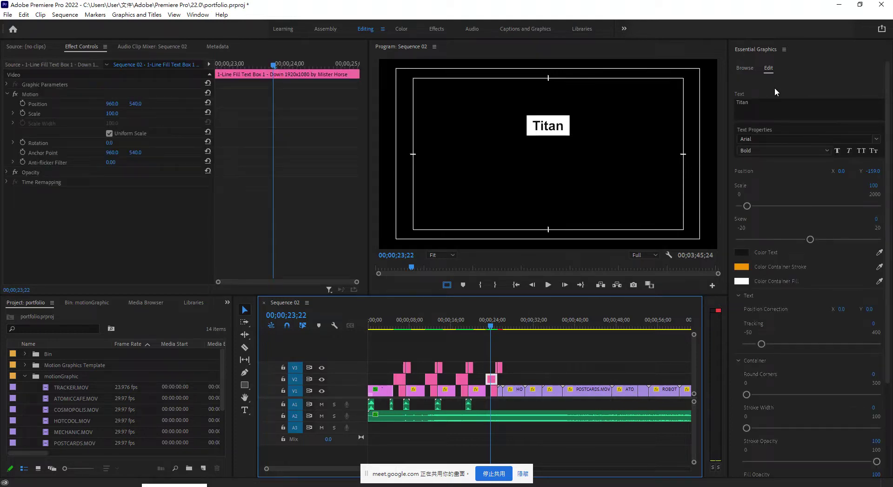
{"action": "left_click", "coordinate": [757, 99]}
{"action": "key", "text": "Left"}
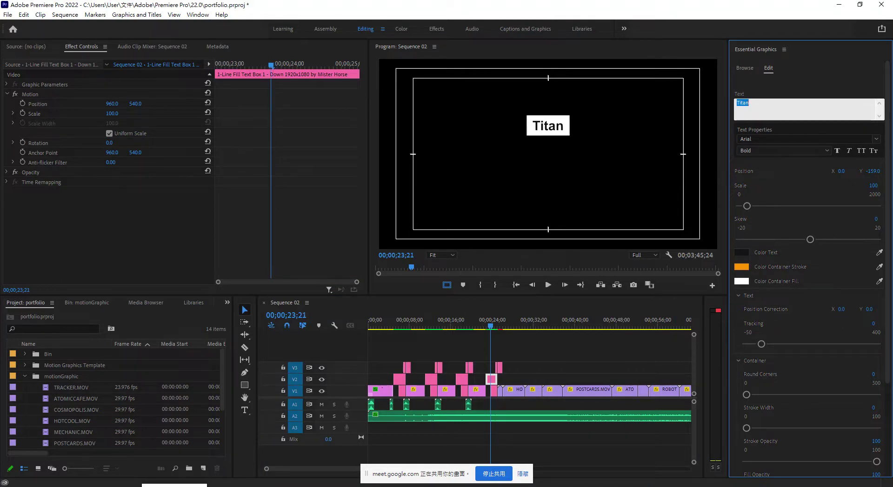
{"action": "type", "text": "Motion Graphic Showreel"}
{"action": "left_click_drag", "start_coordinate": [803, 105], "coordinate": [781, 103]}
{"action": "key", "text": "alt+Tab"}
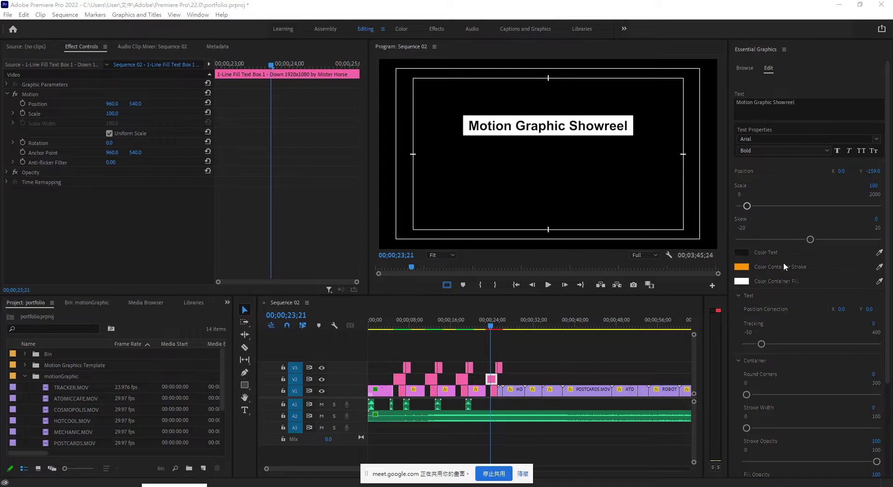
{"action": "key", "text": "alt+Tab"}
{"action": "left_click_drag", "start_coordinate": [491, 331], "coordinate": [493, 329]}
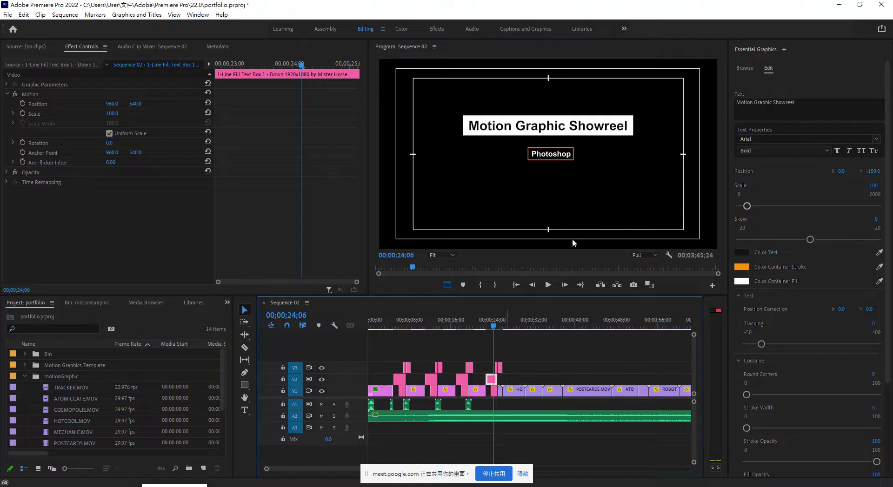
Change the copied Photoshop caption's text to 'After Effects'.
{"action": "left_click", "coordinate": [560, 158]}
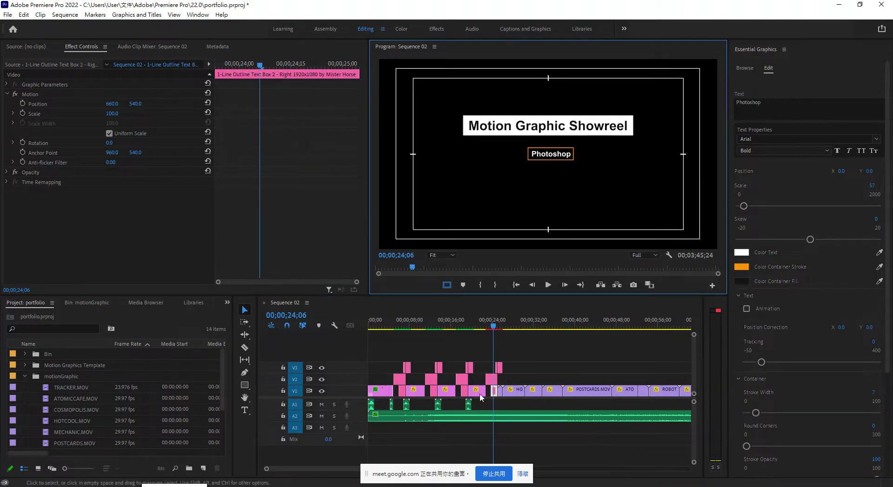
{"action": "left_click", "coordinate": [496, 394]}
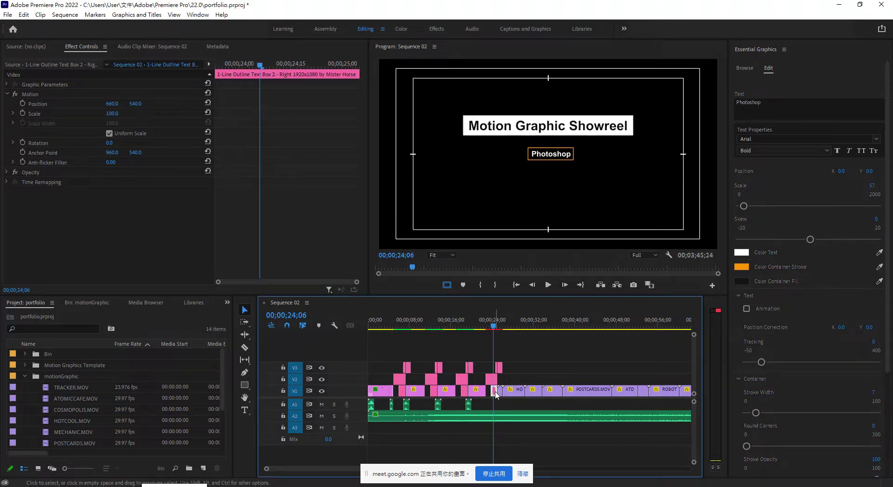
{"action": "left_click", "coordinate": [771, 99]}
{"action": "key", "text": "ctrl+a"}
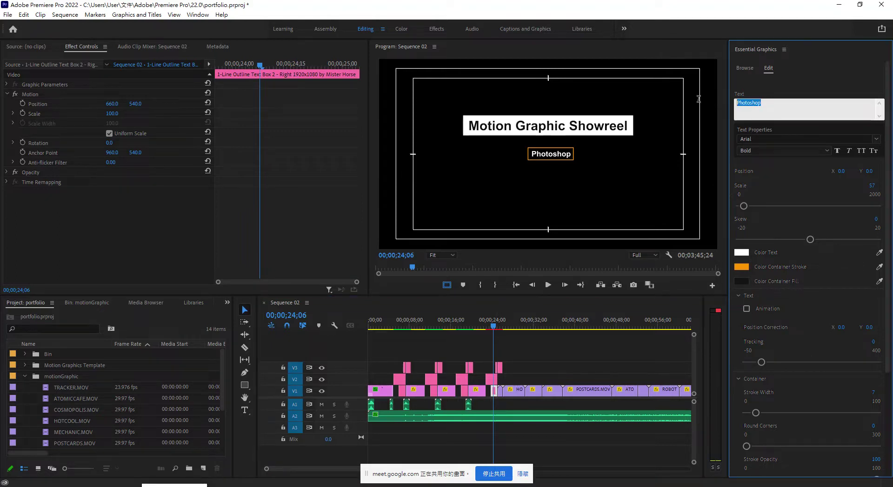
{"action": "type", "text": "Afte"}
{"action": "left_click", "coordinate": [601, 353]}
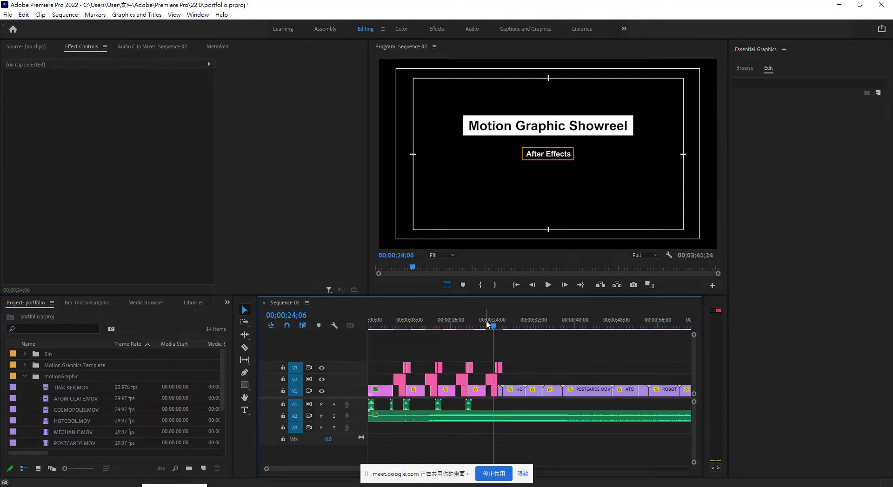
Play Sequence 02 from about 22 seconds to review the retitled opening.
{"action": "left_click", "coordinate": [455, 317]}
{"action": "left_click_drag", "start_coordinate": [455, 319], "coordinate": [474, 319]}
{"action": "key", "text": "space"}
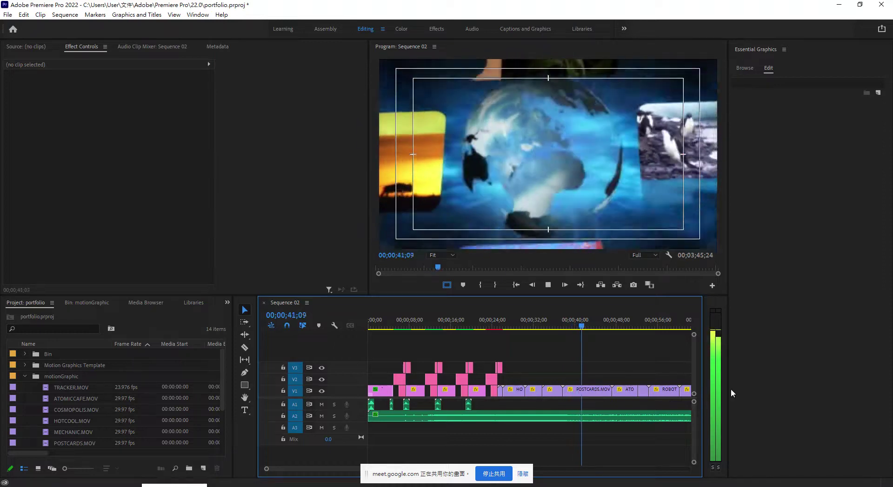
Stop playback and place the playhead at the end of the video clips, 00;01;03;13.
{"action": "key", "text": "space"}
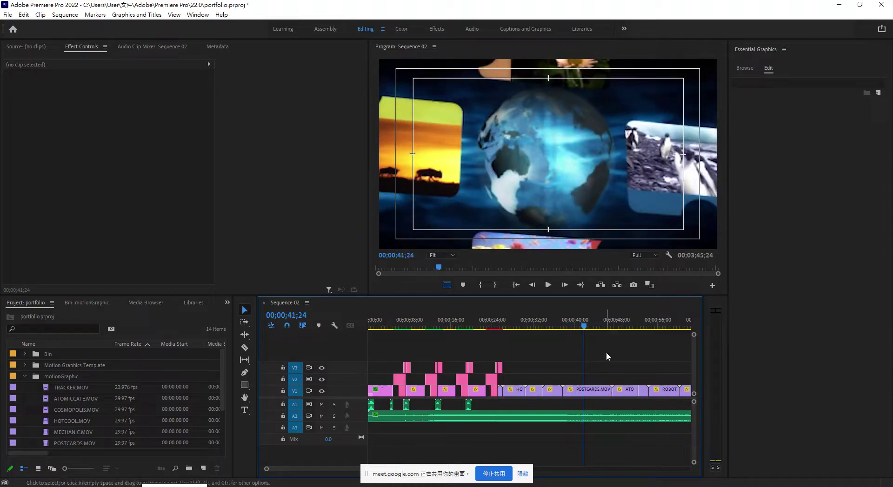
{"action": "key", "text": "ctrl+minus"}
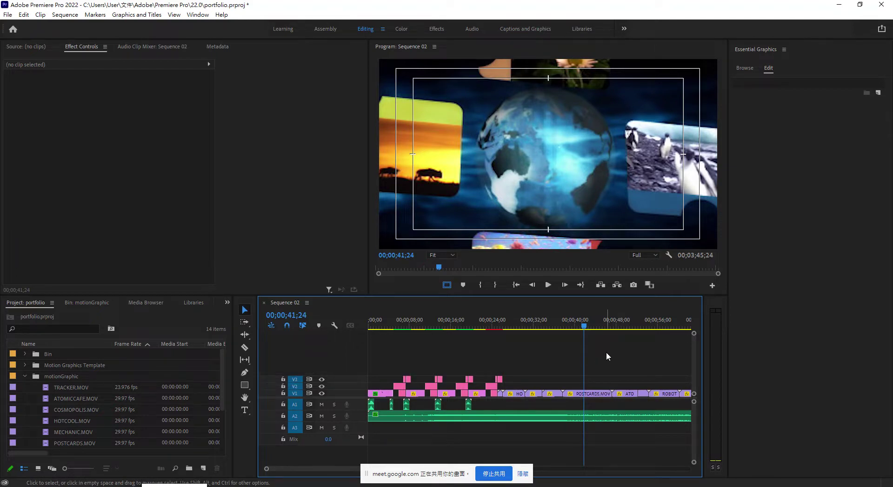
{"action": "key", "text": "minus"}
{"action": "key", "text": "minus"}
{"action": "key", "text": "minus"}
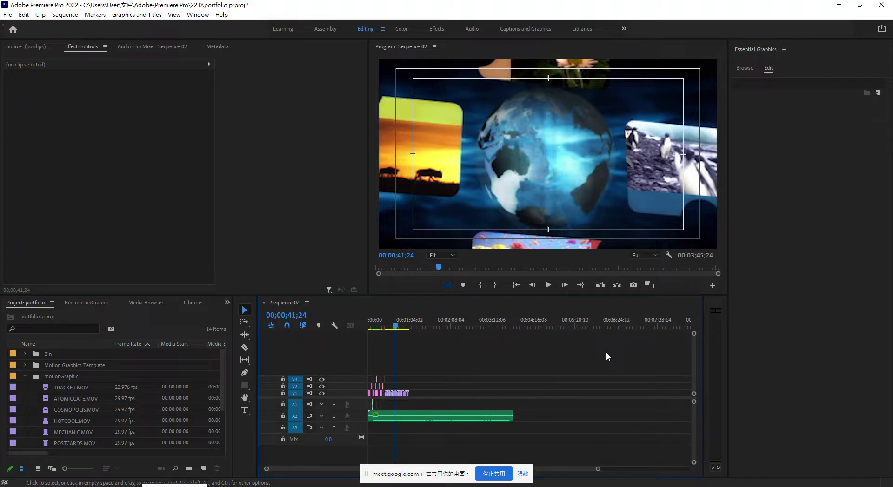
{"action": "key", "text": "equal"}
{"action": "key", "text": "equal"}
{"action": "key", "text": "equal"}
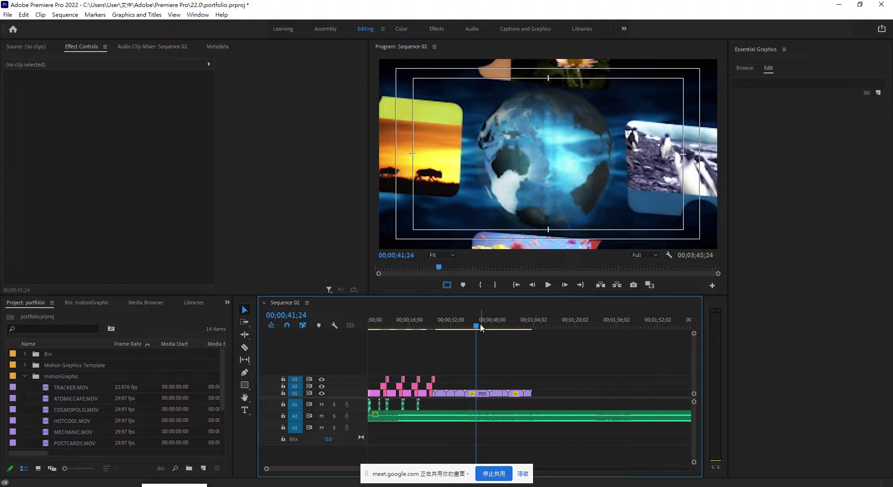
{"action": "left_click_drag", "start_coordinate": [479, 328], "coordinate": [533, 329]}
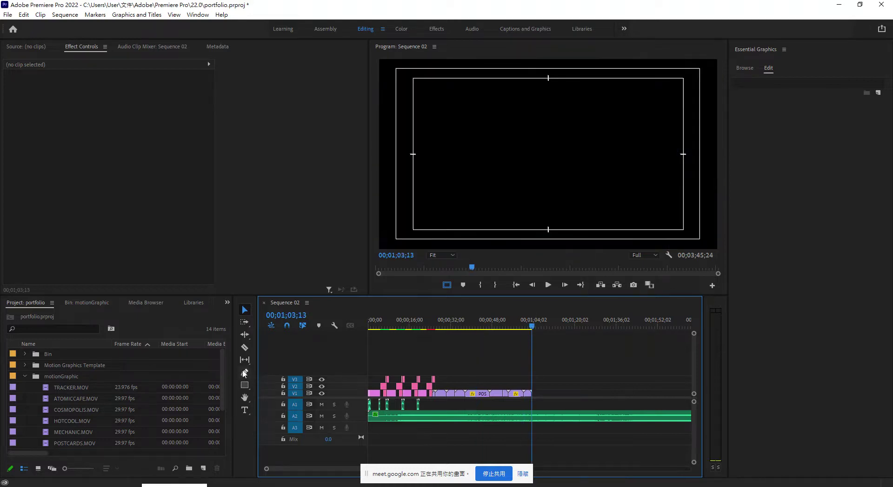
Split the A2 music at 00;01;03;13 and delete the part running past the video.
{"action": "left_click", "coordinate": [245, 349]}
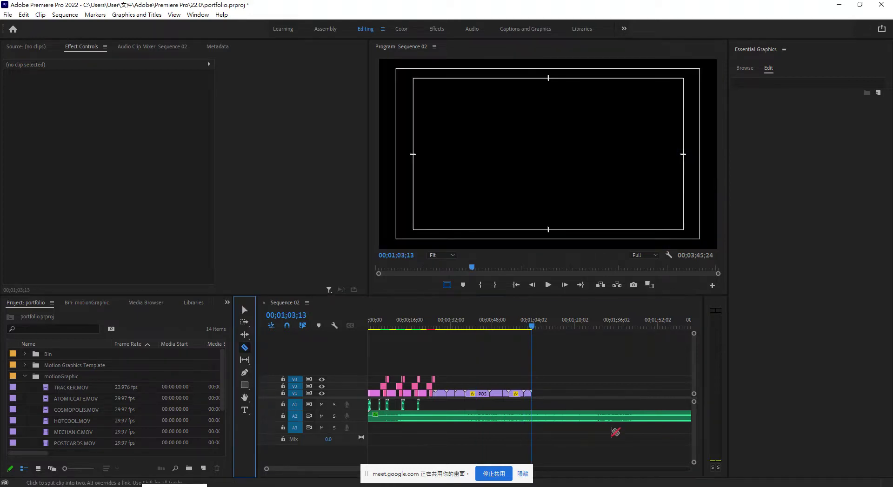
{"action": "left_click", "coordinate": [532, 415]}
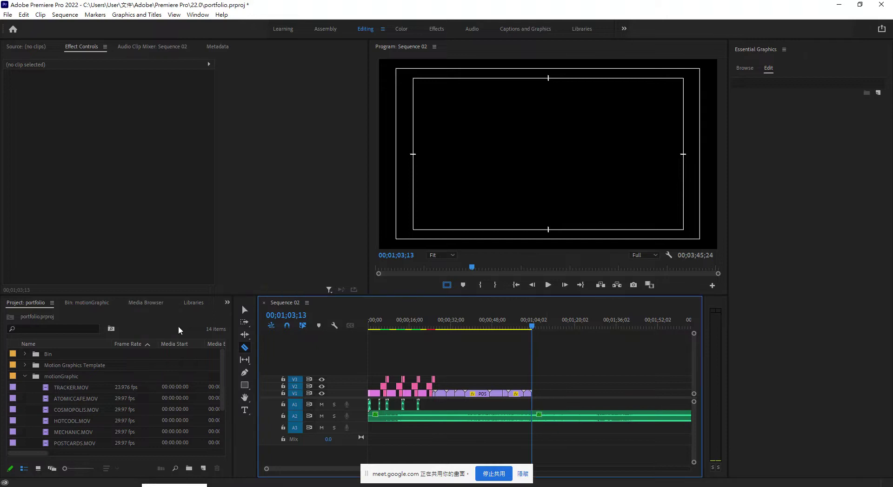
{"action": "left_click", "coordinate": [245, 310]}
{"action": "left_click", "coordinate": [625, 436]}
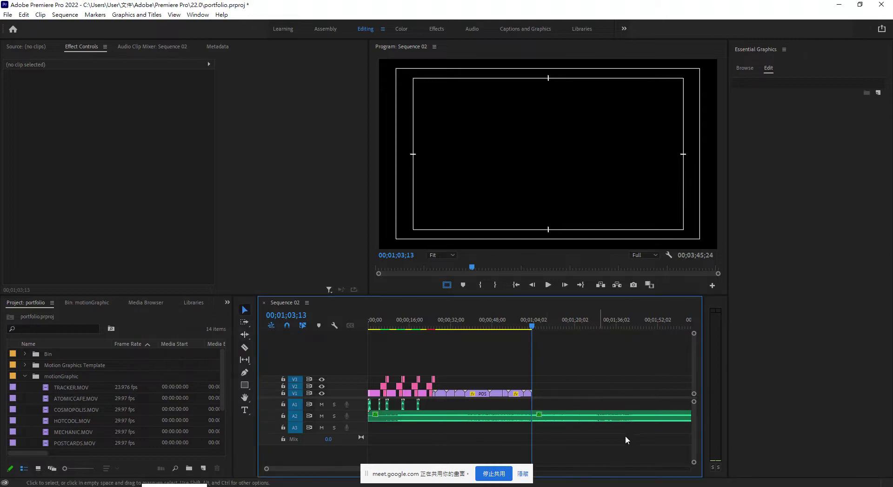
{"action": "left_click", "coordinate": [598, 416]}
{"action": "key", "text": "Delete"}
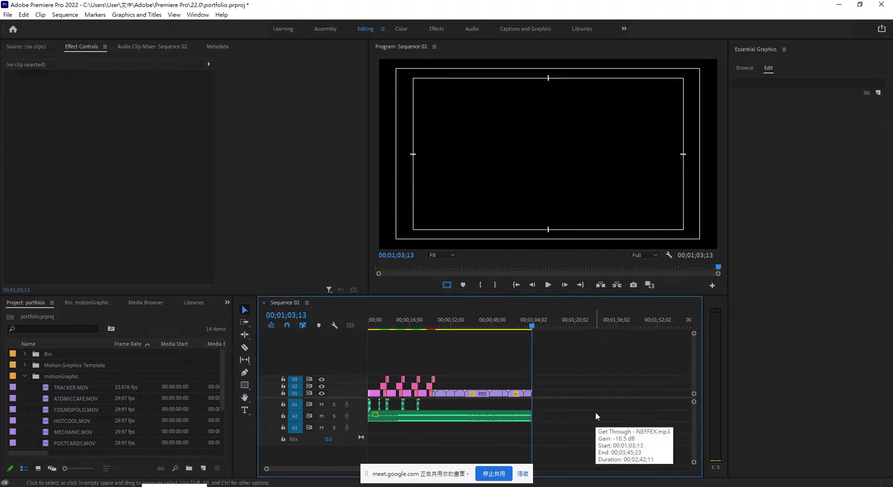
{"action": "left_click_drag", "start_coordinate": [528, 414], "coordinate": [598, 414]}
{"action": "key", "text": "ctrl+z"}
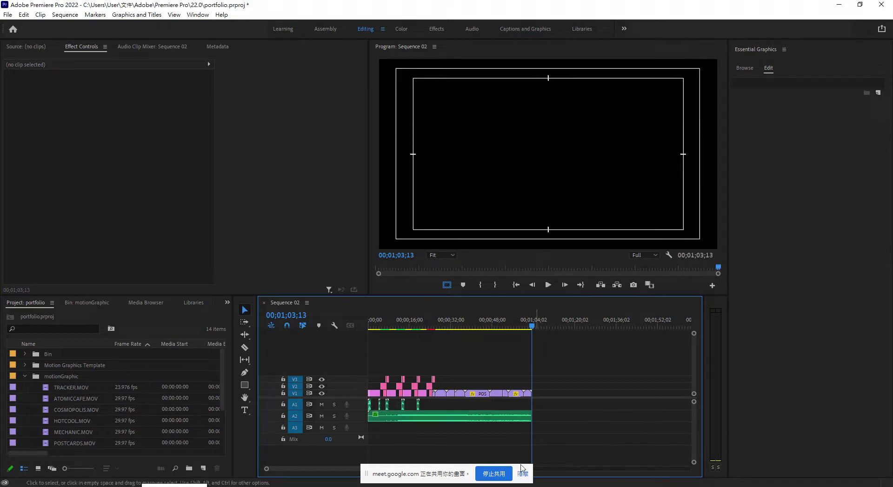
{"action": "left_click_drag", "start_coordinate": [528, 325], "coordinate": [528, 330]}
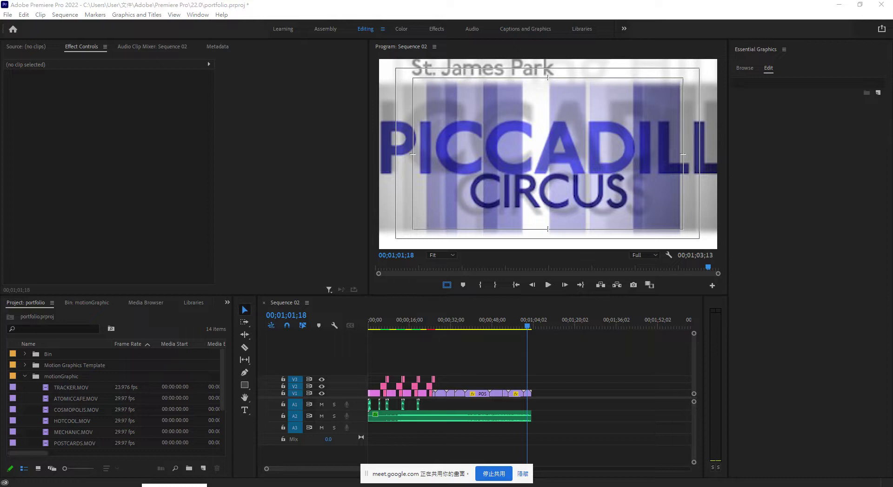
Switch to Chrome's Google results for 'Showreel vfs vfx' and scroll down the list.
{"action": "key", "text": "alt+Tab"}
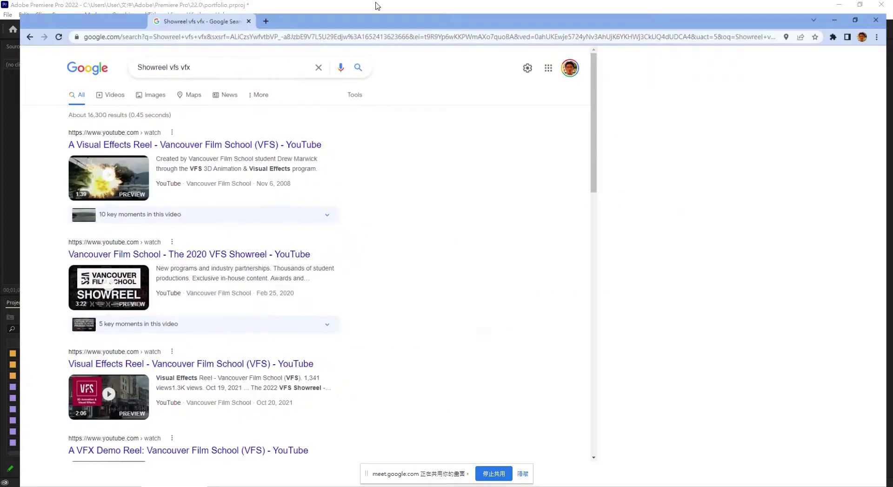
{"action": "scroll", "coordinate": [345, 255], "scroll_direction": "down", "scroll_amount": 5}
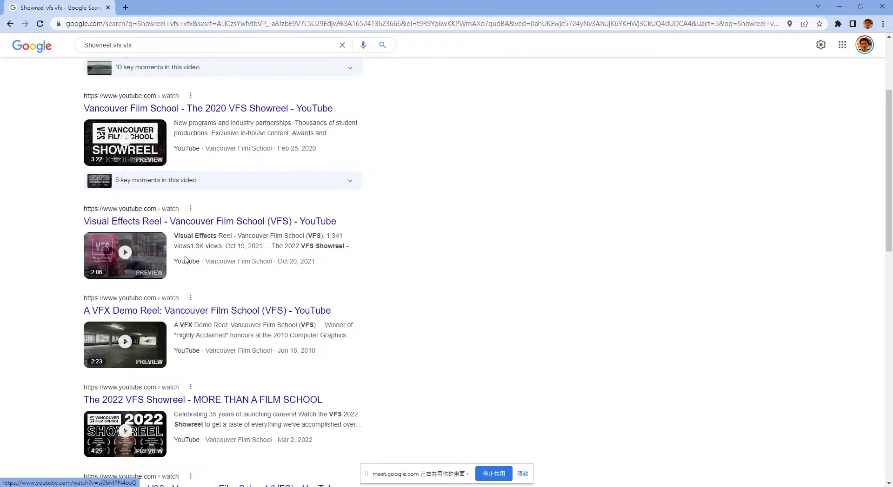
{"action": "left_click", "coordinate": [197, 314]}
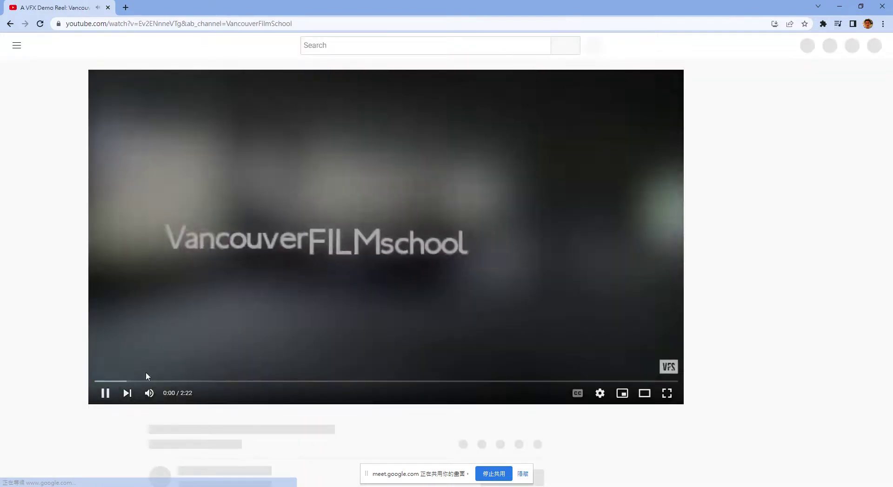
{"action": "left_click", "coordinate": [105, 393]}
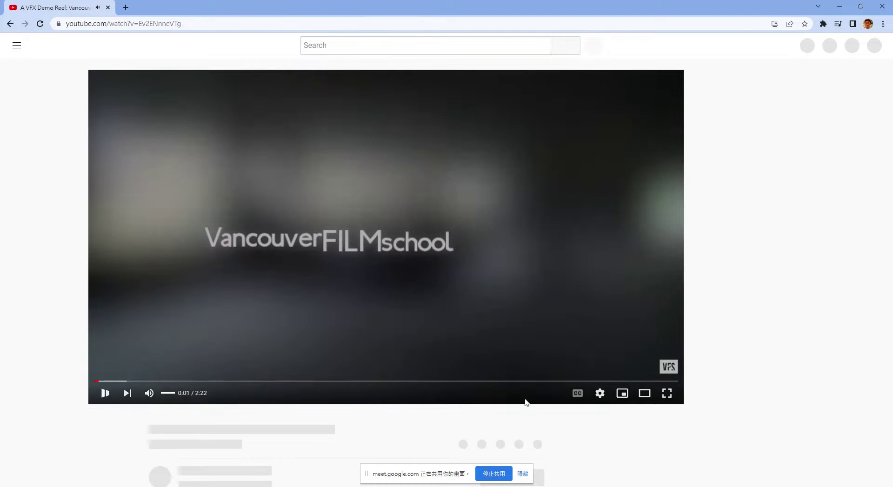
{"action": "left_click", "coordinate": [607, 381]}
{"action": "left_click", "coordinate": [591, 381]}
{"action": "key", "text": "space"}
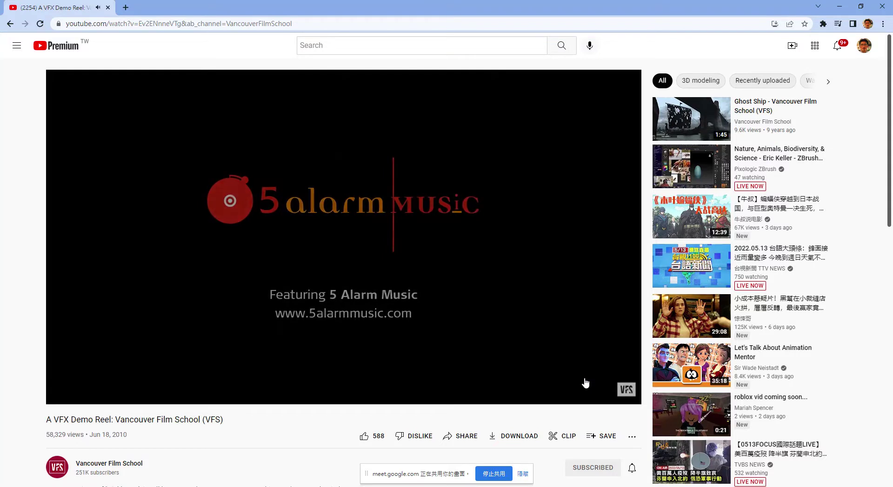
{"action": "left_click", "coordinate": [576, 381]}
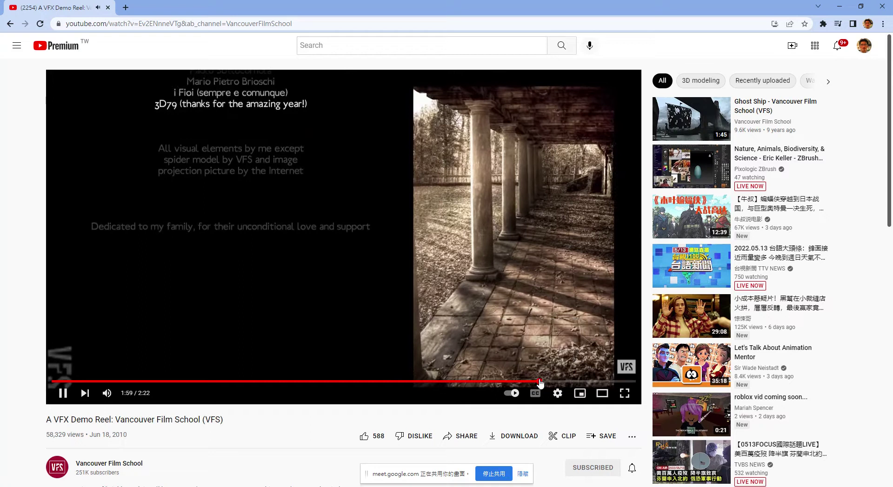
{"action": "left_click", "coordinate": [540, 382]}
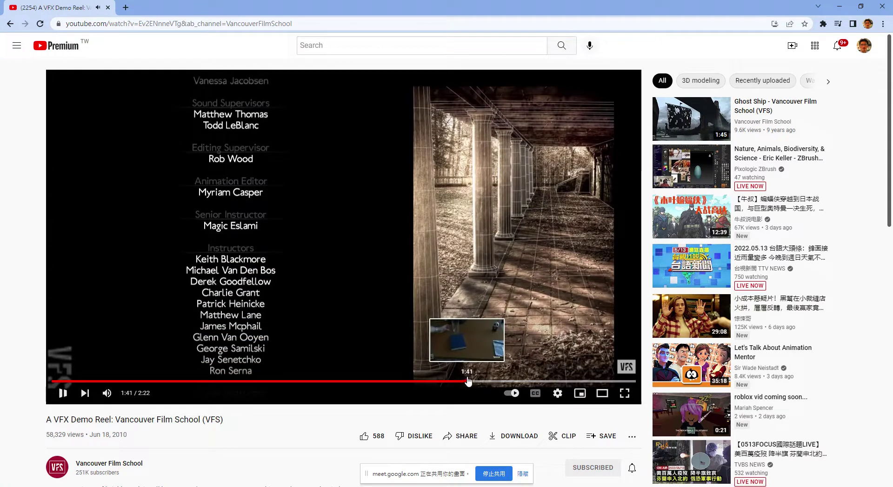
{"action": "left_click", "coordinate": [467, 374]}
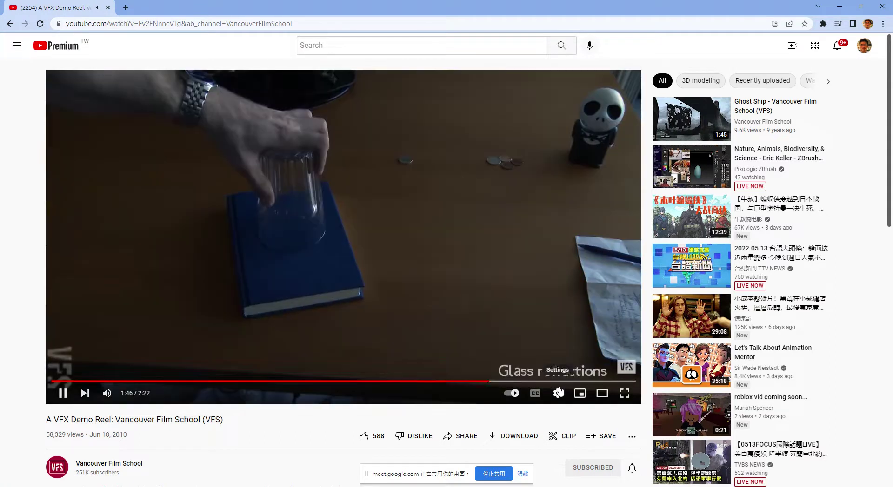
{"action": "left_click", "coordinate": [542, 381]}
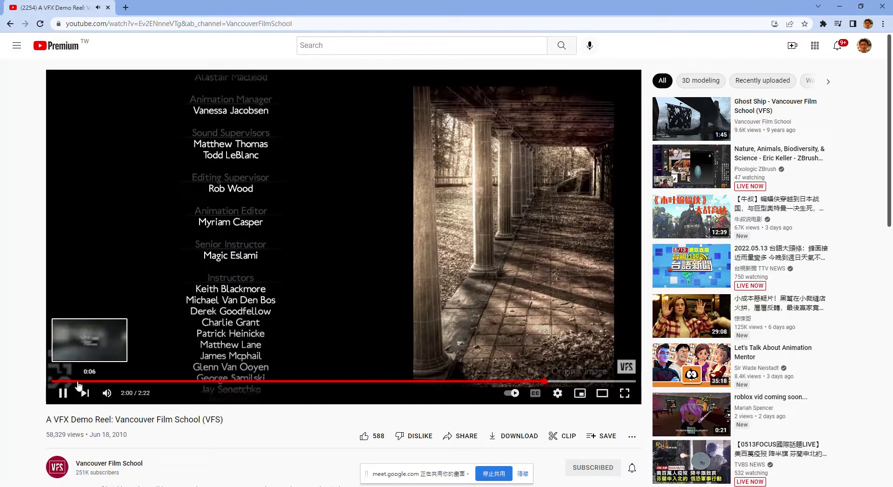
{"action": "left_click", "coordinate": [64, 381]}
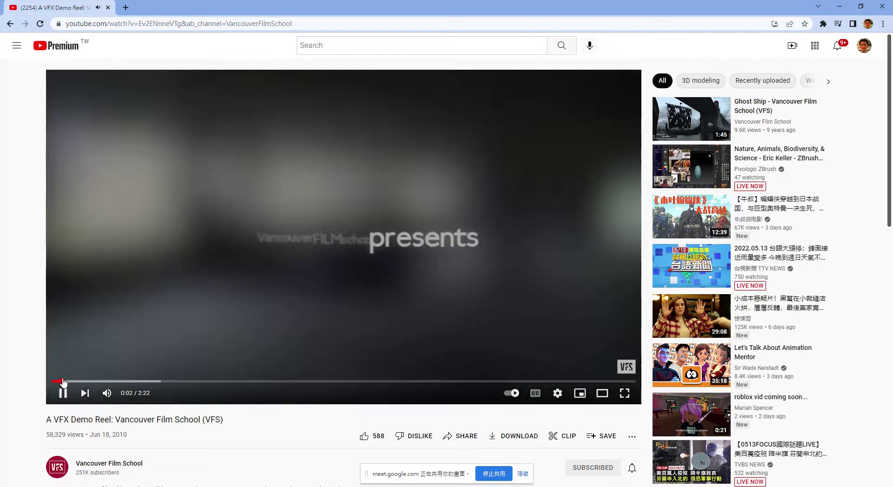
{"action": "left_click", "coordinate": [87, 381]}
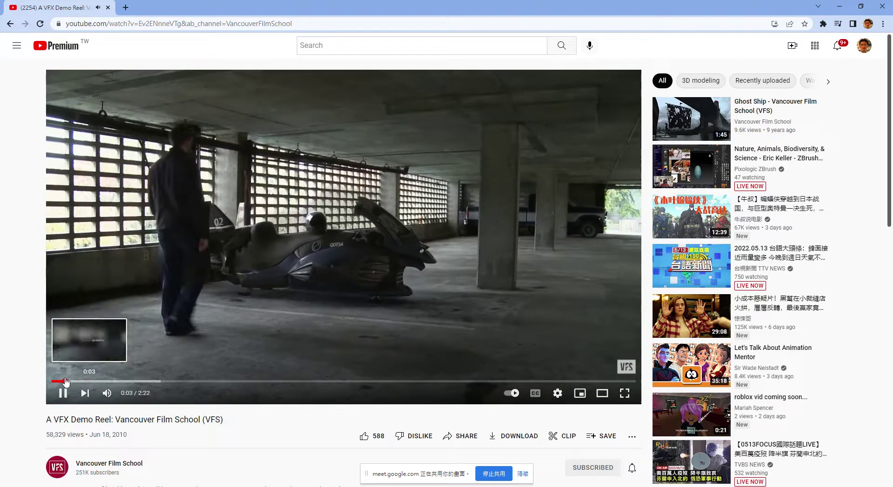
{"action": "left_click", "coordinate": [63, 381]}
{"action": "scroll", "coordinate": [89, 292], "scroll_direction": "down", "scroll_amount": 4}
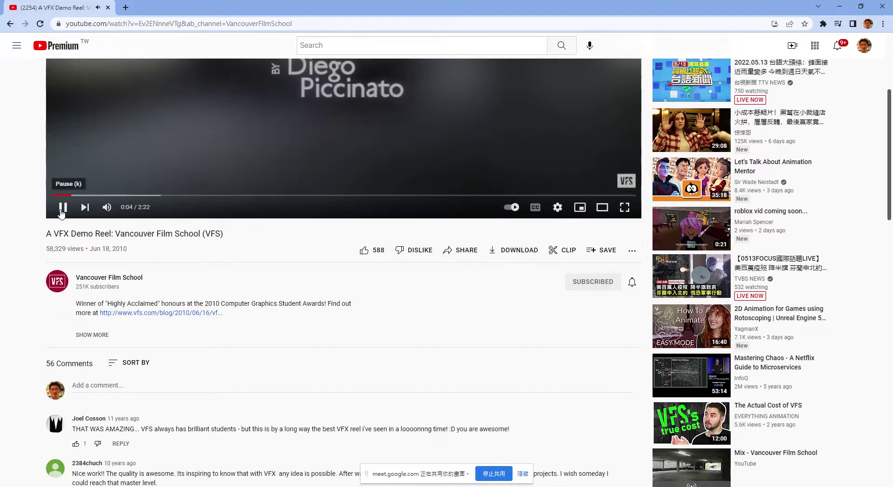
{"action": "scroll", "coordinate": [175, 352], "scroll_direction": "down", "scroll_amount": 4}
{"action": "left_click", "coordinate": [93, 150]}
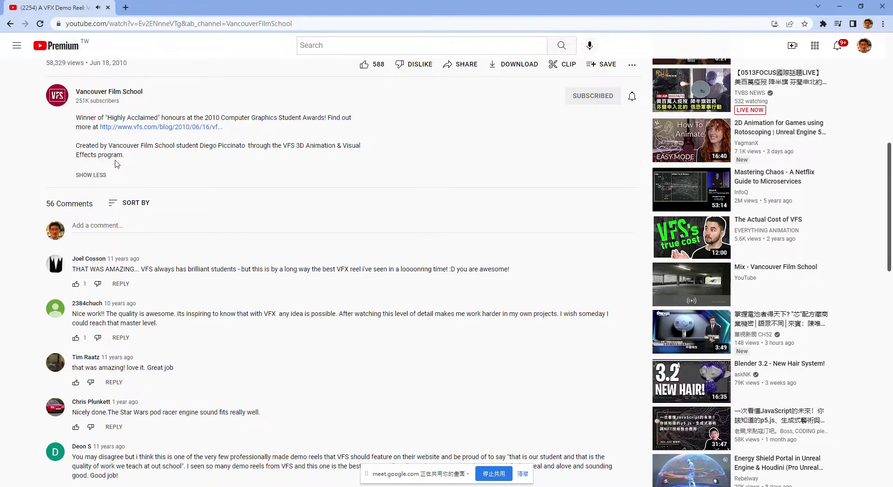
{"action": "scroll", "coordinate": [175, 208], "scroll_direction": "up", "scroll_amount": 8}
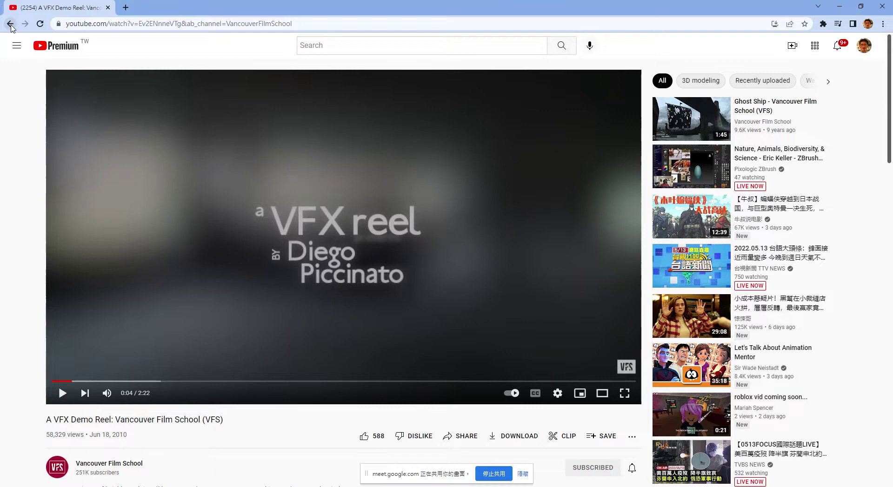
{"action": "left_click", "coordinate": [11, 24]}
{"action": "scroll", "coordinate": [121, 40], "scroll_direction": "up", "scroll_amount": 3}
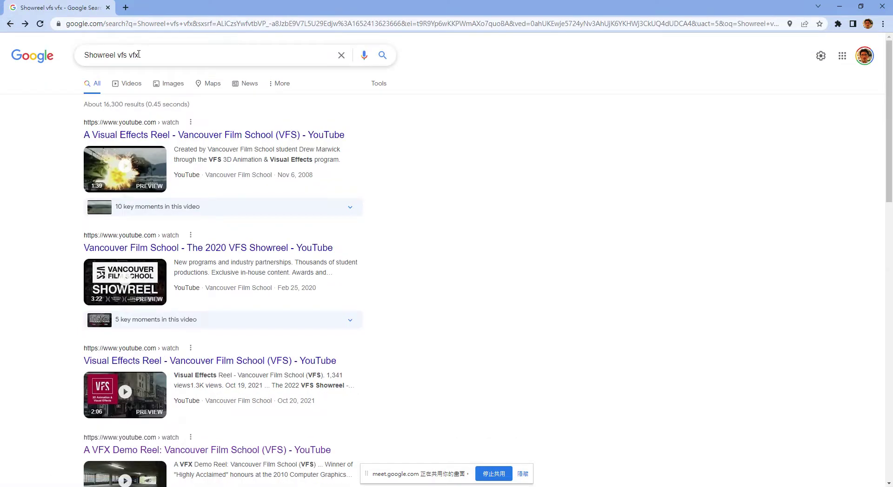
Search for 'Showreel vfx' and preview Weta Digital's VFX Showreel 2020 near its end.
{"action": "double_click", "coordinate": [124, 54]}
{"action": "key", "text": "BackSpace"}
{"action": "key", "text": "Return"}
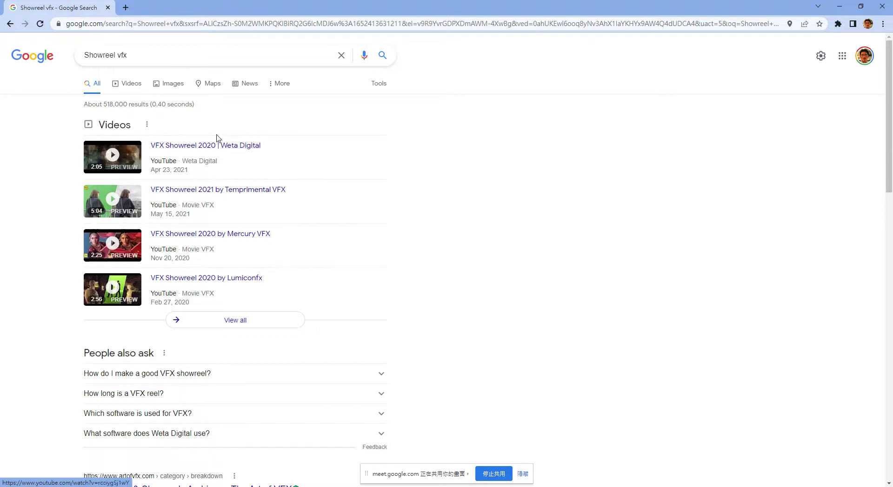
{"action": "left_click", "coordinate": [240, 145]}
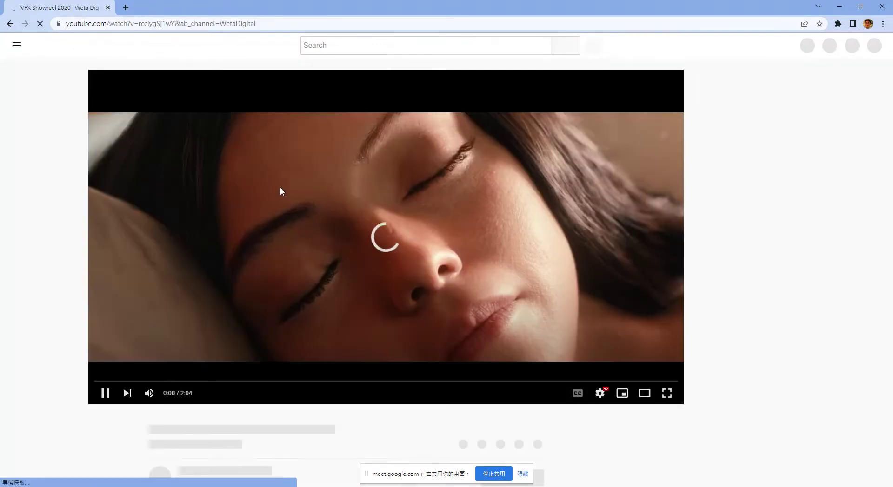
{"action": "left_click", "coordinate": [609, 381]}
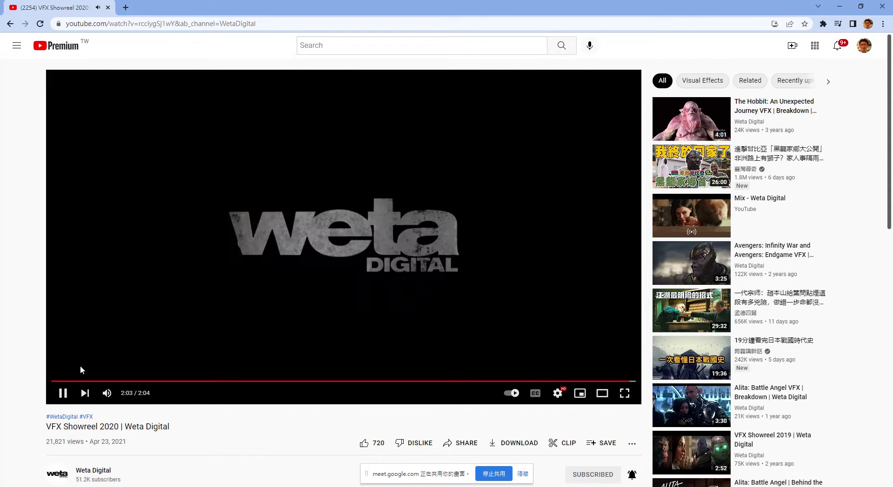
From the Videos results, open VFX Showreel 2020 by Mercury VFX and pause it at 2:19.
{"action": "left_click", "coordinate": [10, 23]}
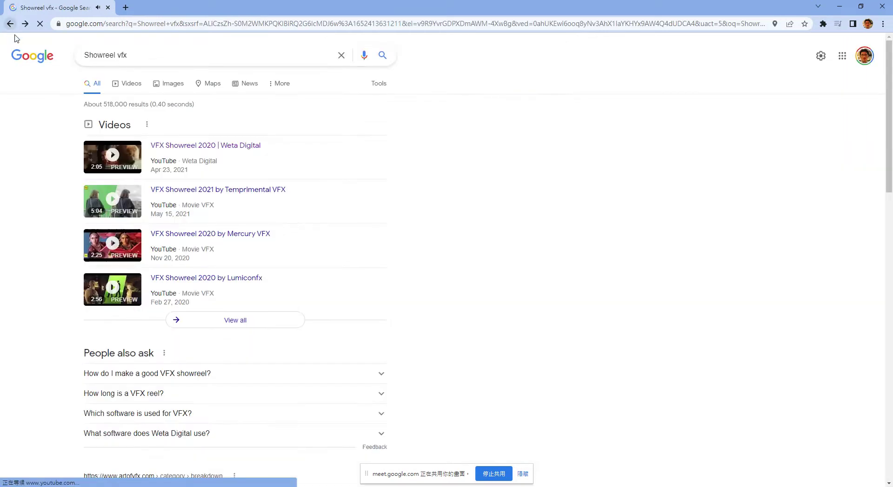
{"action": "scroll", "coordinate": [210, 225], "scroll_direction": "down", "scroll_amount": 5}
{"action": "scroll", "coordinate": [210, 219], "scroll_direction": "up", "scroll_amount": 6}
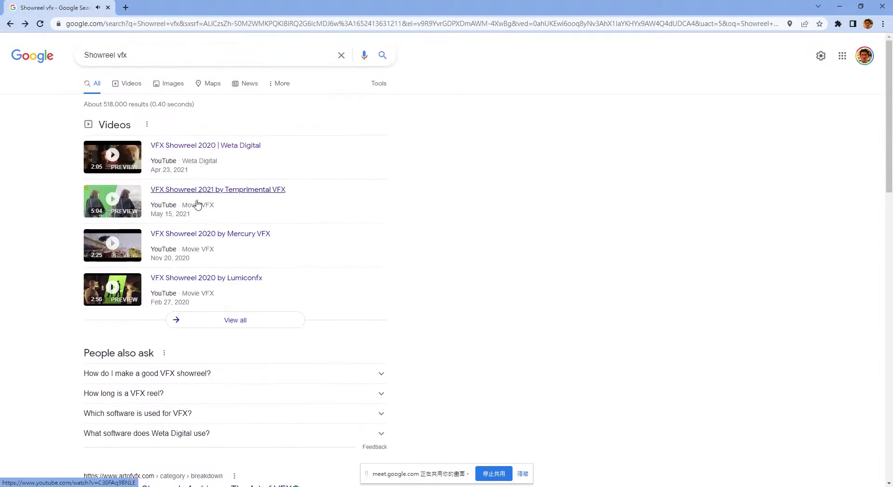
{"action": "left_click", "coordinate": [125, 86]}
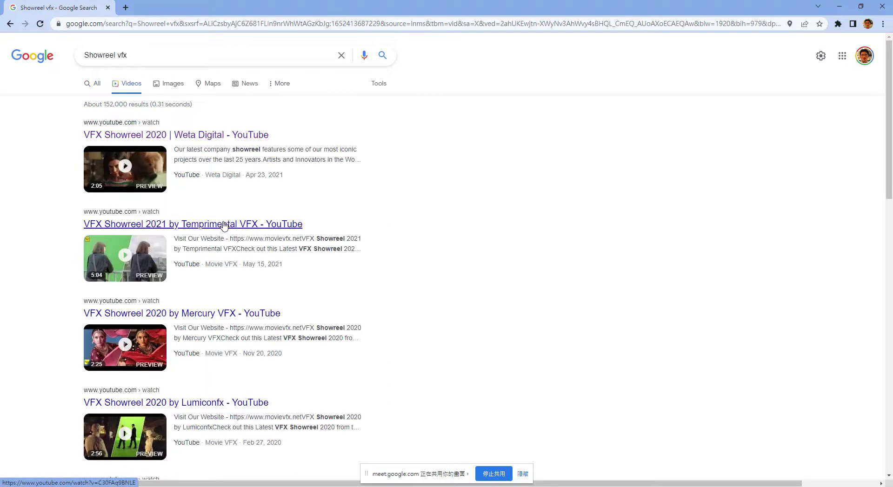
{"action": "scroll", "coordinate": [223, 227], "scroll_direction": "down", "scroll_amount": 4}
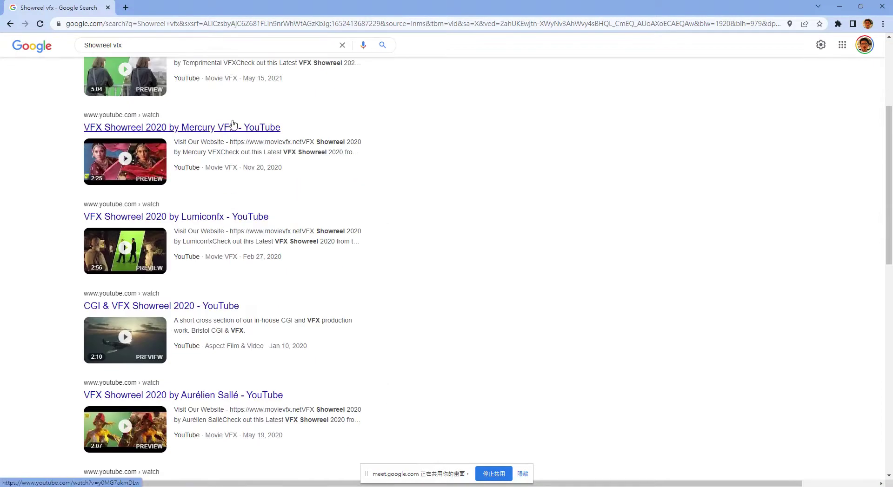
{"action": "scroll", "coordinate": [234, 173], "scroll_direction": "down", "scroll_amount": 2}
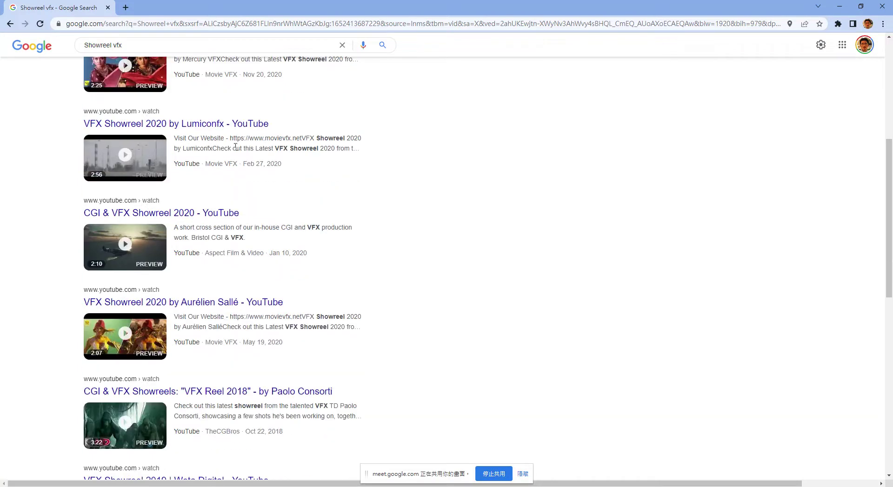
{"action": "scroll", "coordinate": [232, 136], "scroll_direction": "down", "scroll_amount": 6}
{"action": "scroll", "coordinate": [235, 143], "scroll_direction": "up", "scroll_amount": 8}
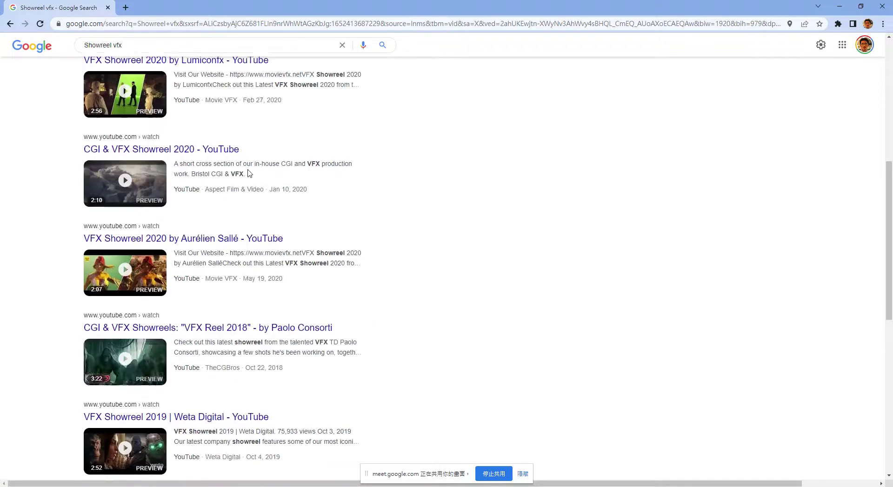
{"action": "left_click", "coordinate": [239, 128]}
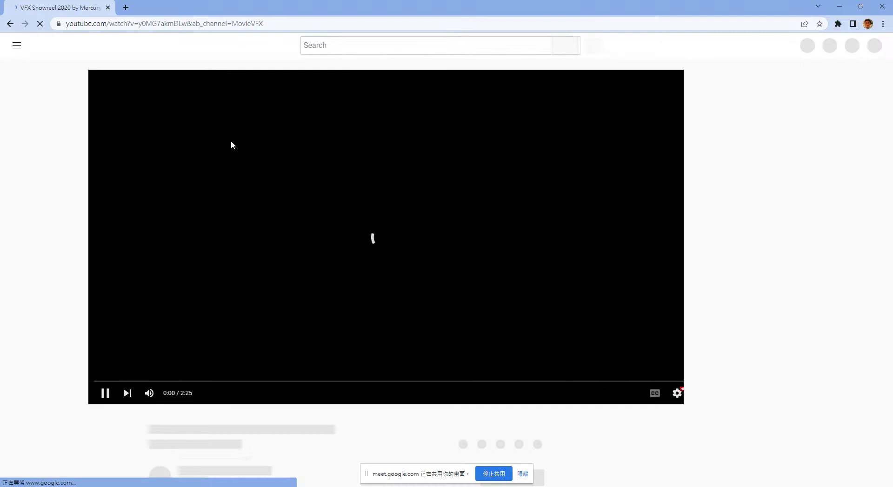
{"action": "left_click", "coordinate": [616, 382]}
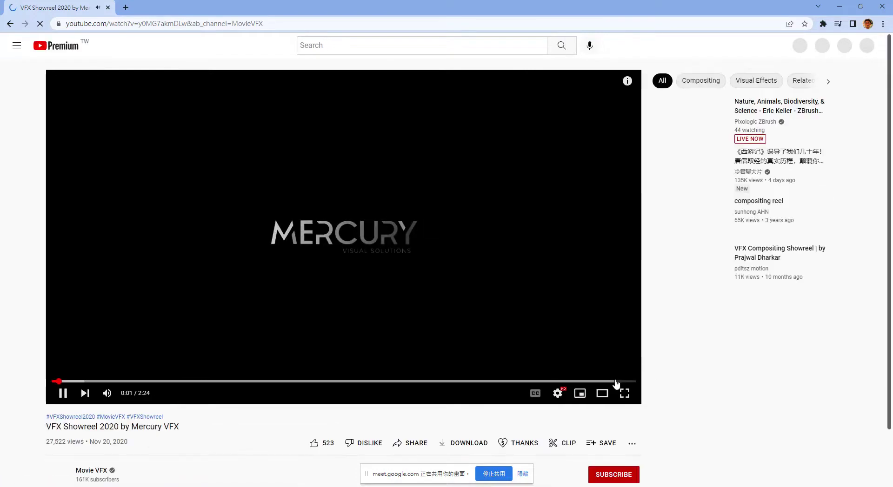
{"action": "left_click", "coordinate": [605, 382]}
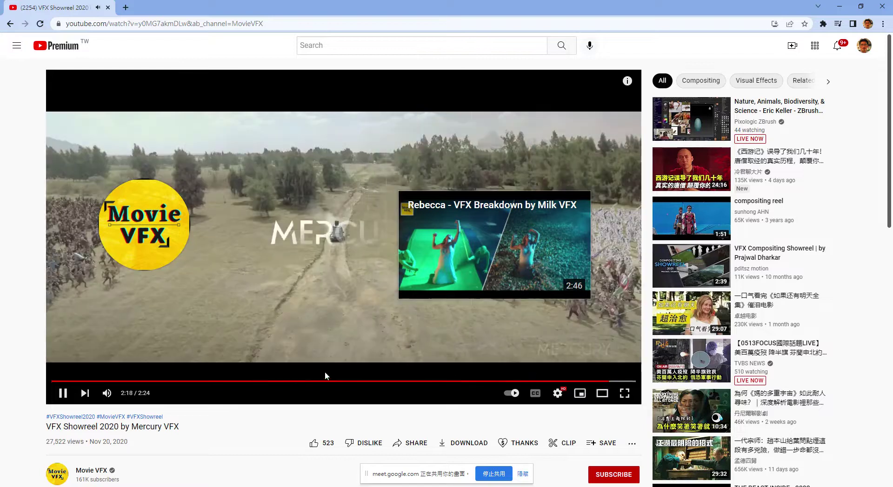
{"action": "left_click", "coordinate": [57, 399]}
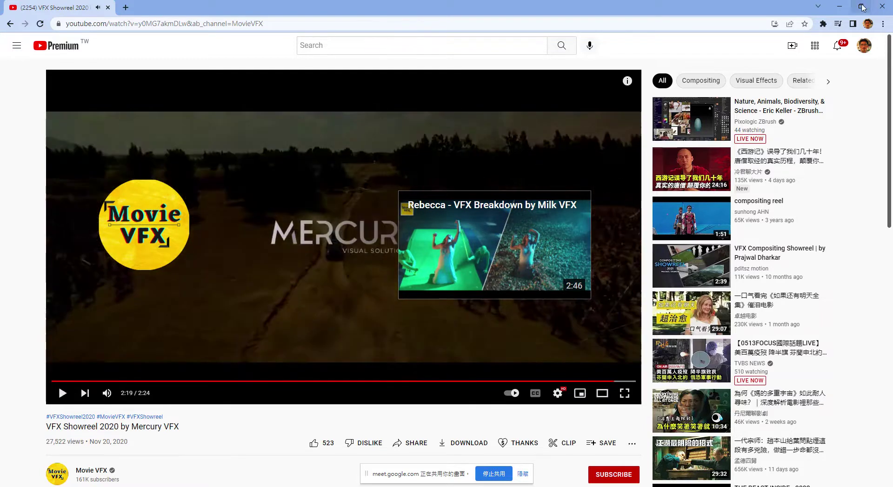
Return to Premiere Pro, park the playhead at the sequence end and open Premiere Composer.
{"action": "left_click", "coordinate": [838, 7]}
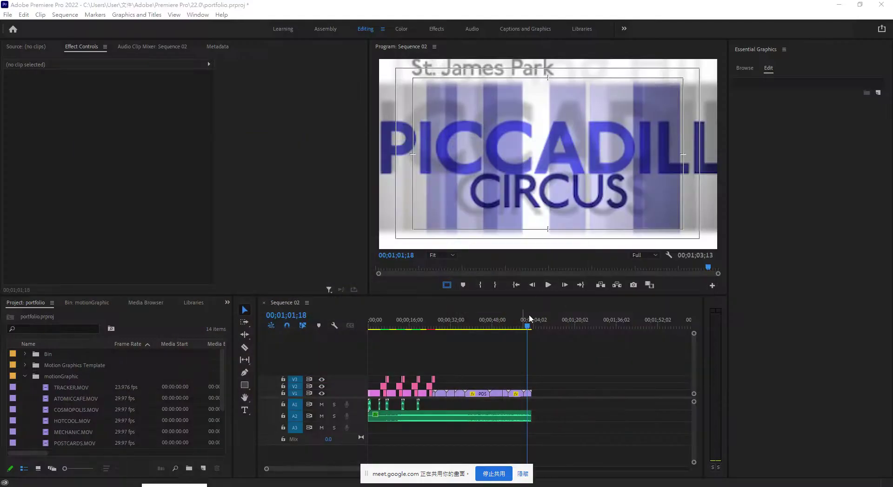
{"action": "left_click_drag", "start_coordinate": [526, 329], "coordinate": [532, 332]}
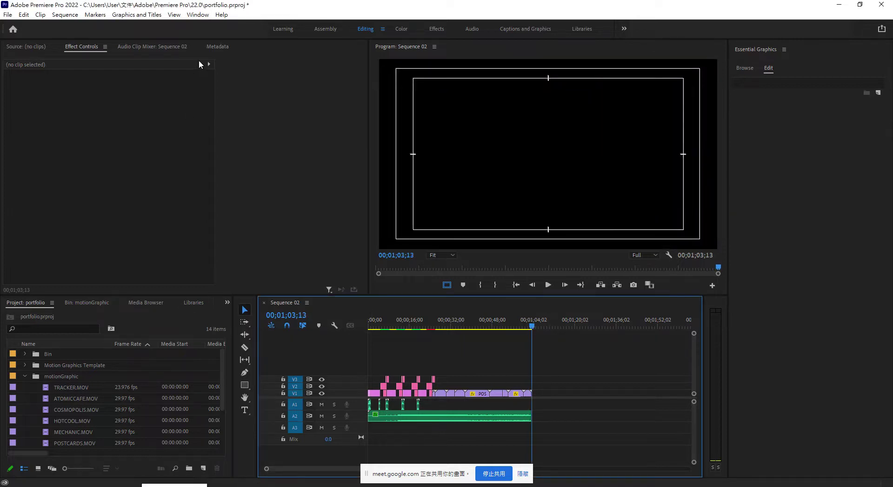
{"action": "left_click", "coordinate": [198, 15]}
{"action": "mouse_move", "coordinate": [214, 39]}
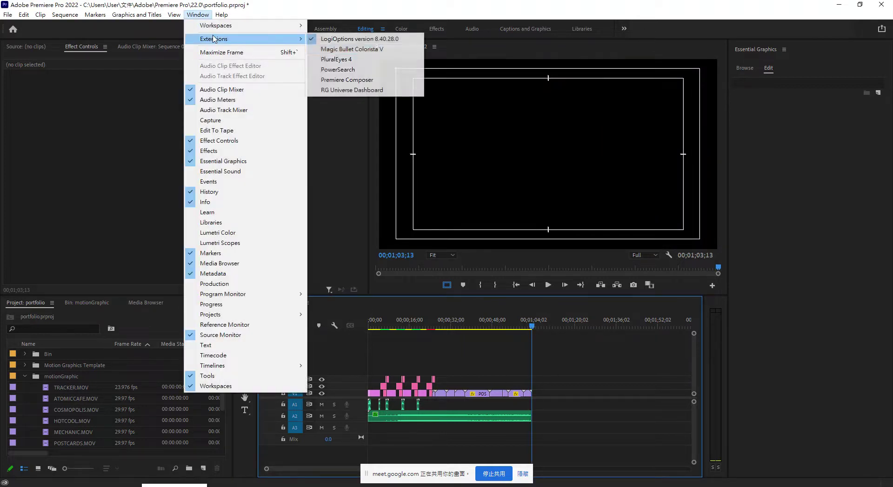
{"action": "left_click", "coordinate": [353, 80]}
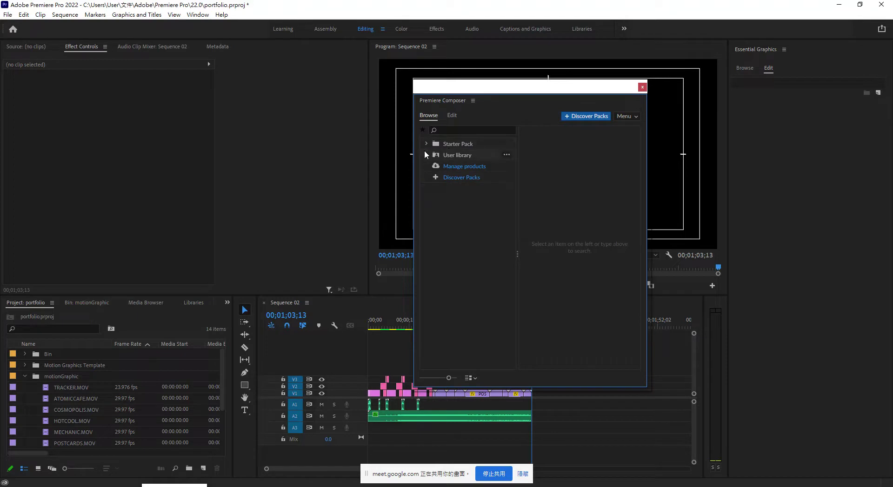
Add the Starter Pack > Text Boxes 'Multiline Fill Text Box - Left' template to the sequence.
{"action": "left_click", "coordinate": [425, 144]}
{"action": "left_click", "coordinate": [444, 156]}
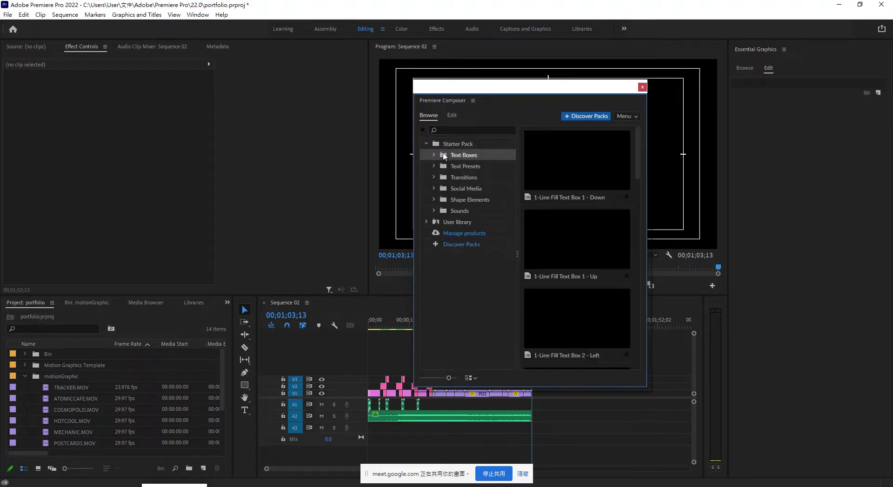
{"action": "left_click_drag", "start_coordinate": [636, 168], "coordinate": [626, 392]}
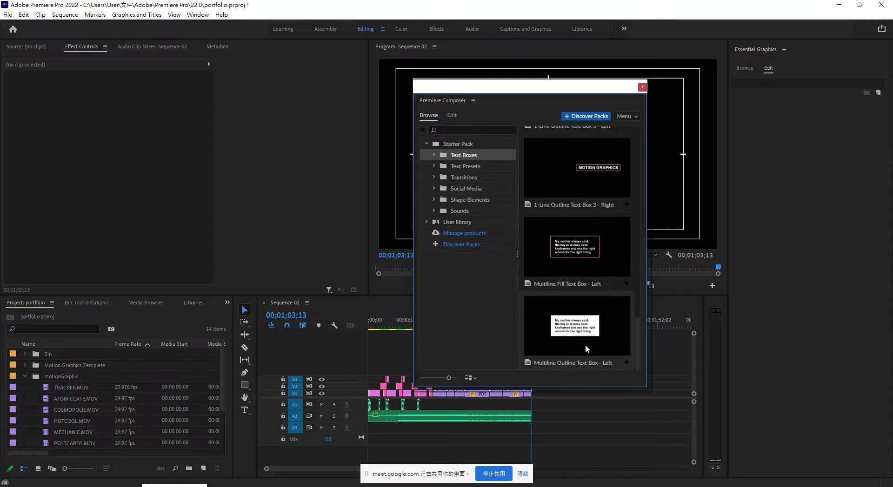
{"action": "left_click", "coordinate": [571, 331]}
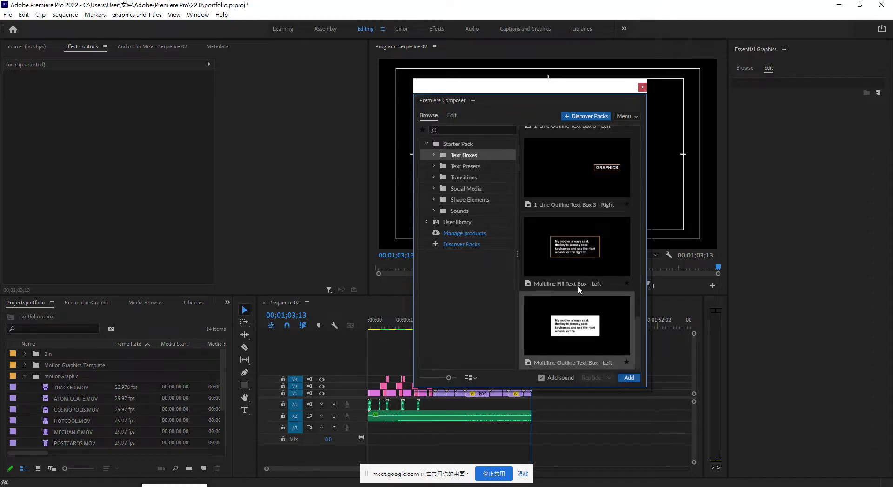
{"action": "left_click", "coordinate": [580, 249]}
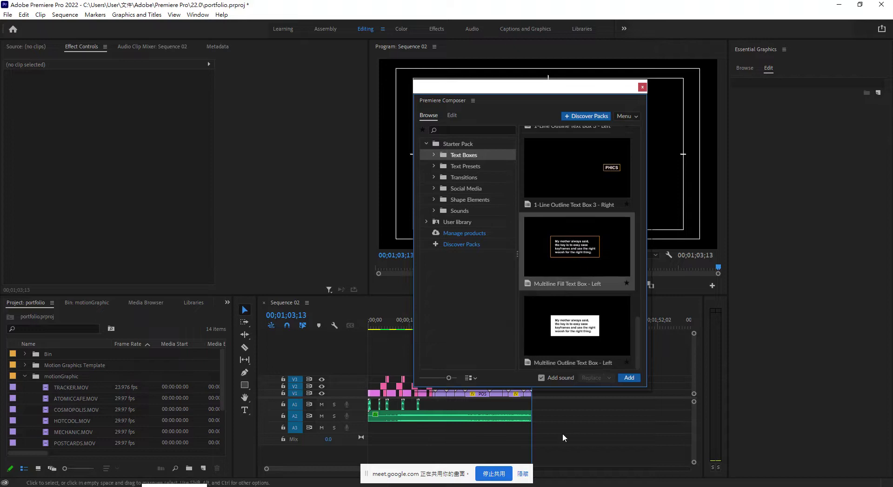
{"action": "left_click", "coordinate": [632, 379]}
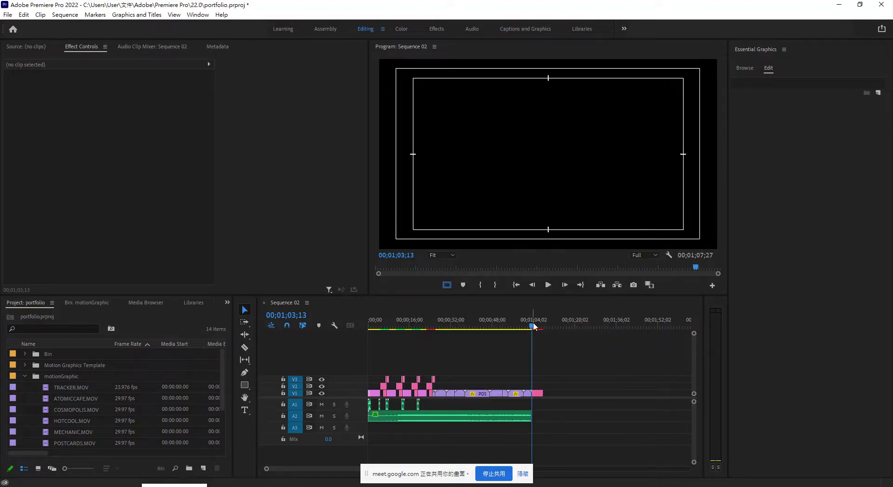
Extend the A2 music to the text box's end so Sequence 02 runs 00;01;07;27.
{"action": "left_click", "coordinate": [529, 326]}
{"action": "key", "text": "space"}
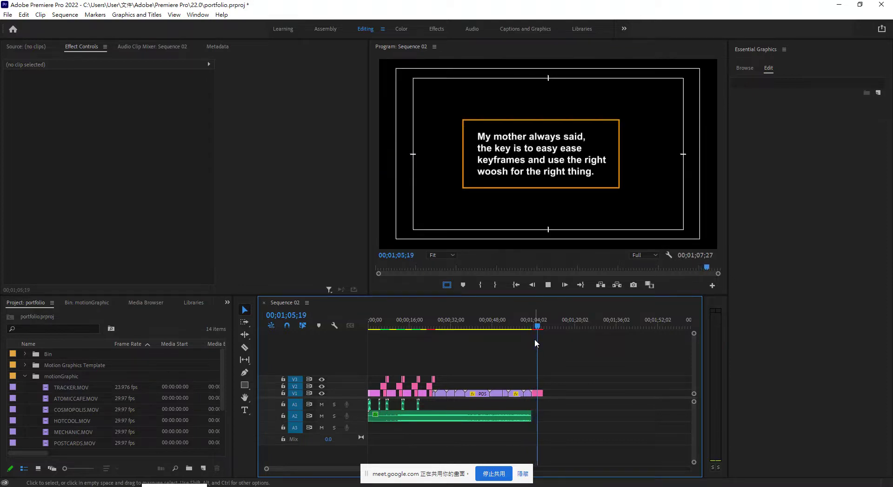
{"action": "key", "text": "space"}
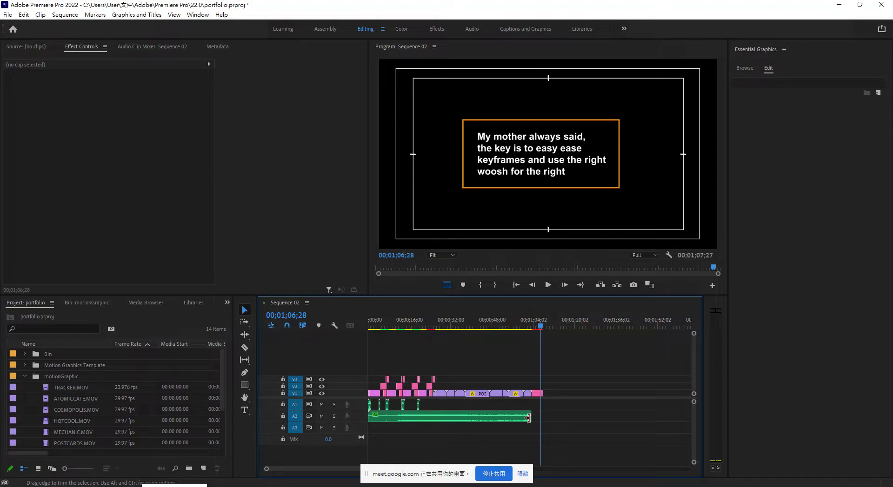
{"action": "left_click_drag", "start_coordinate": [529, 418], "coordinate": [536, 420]}
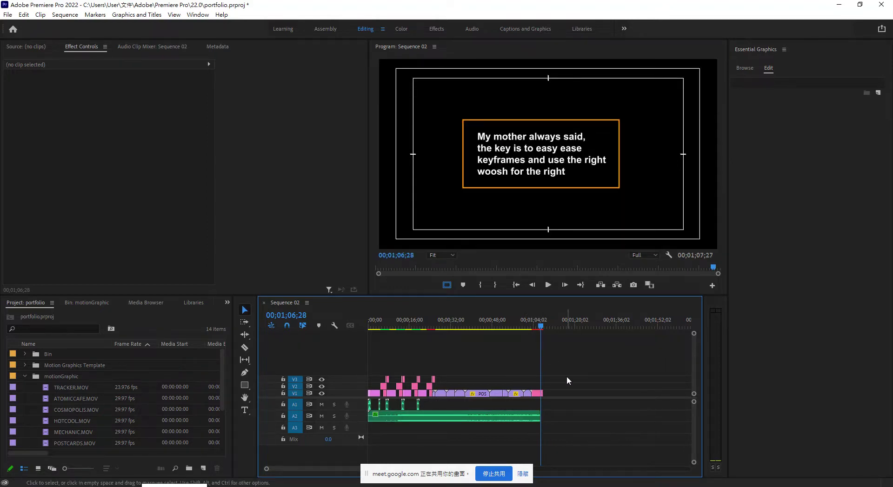
{"action": "key", "text": "equal"}
{"action": "key", "text": "equal"}
{"action": "key", "text": "equal"}
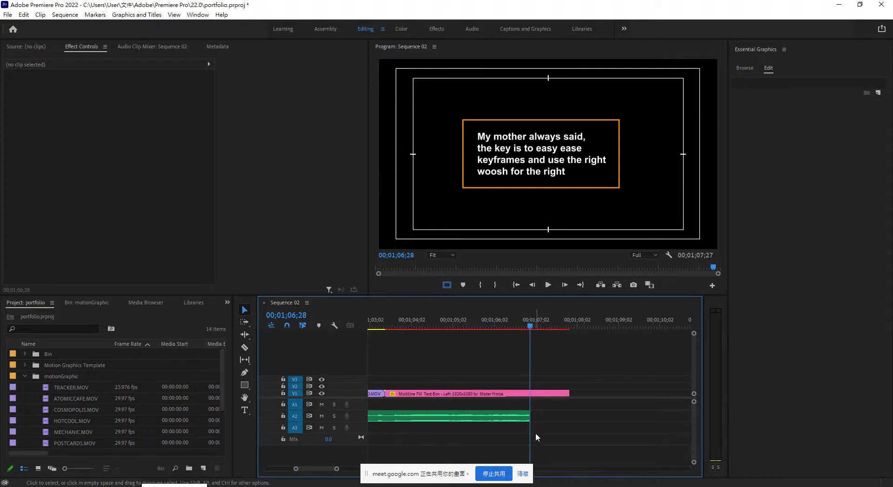
{"action": "left_click_drag", "start_coordinate": [530, 417], "coordinate": [568, 420]}
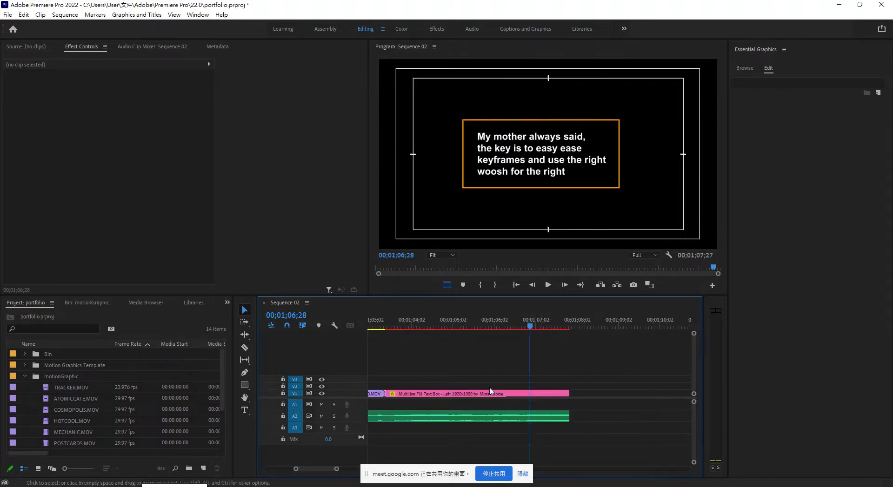
Select the quote text box clip and clear its existing quote text.
{"action": "left_click", "coordinate": [437, 394]}
{"action": "double_click", "coordinate": [512, 150]}
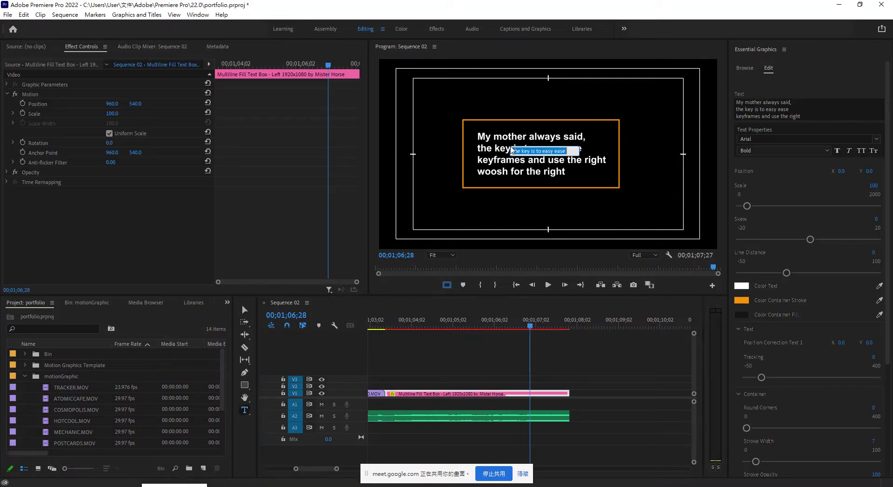
{"action": "double_click", "coordinate": [520, 176]}
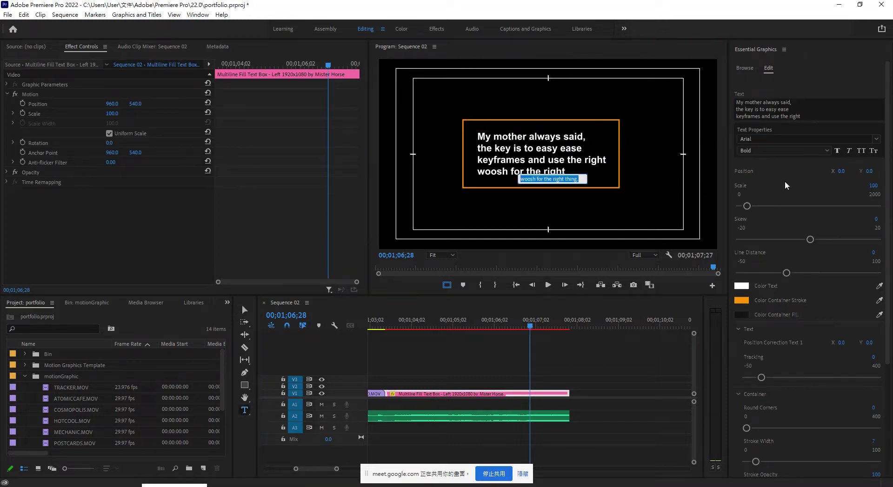
{"action": "left_click", "coordinate": [790, 107]}
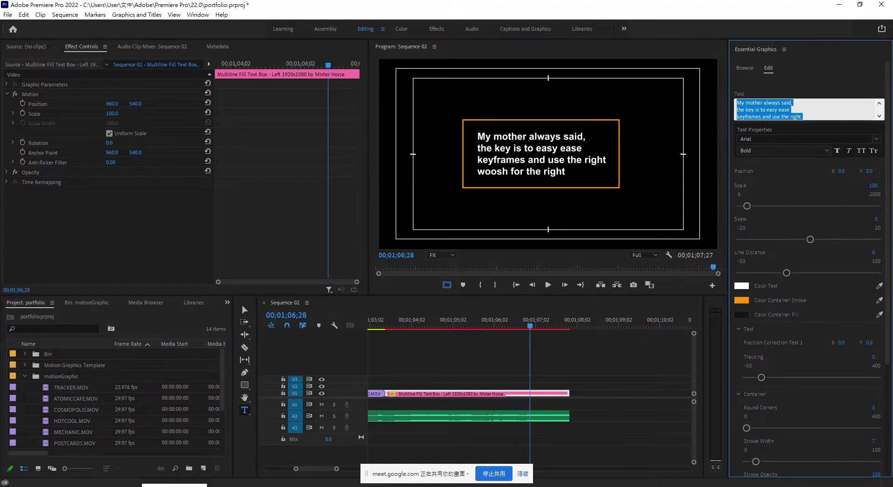
{"action": "key", "text": "BackSpace"}
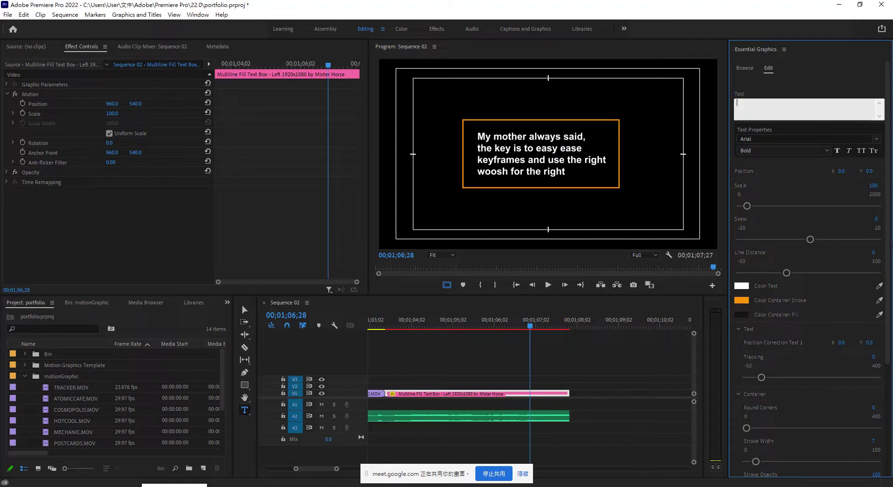
Enter the contact's name, phone number and e-mail address on separate lines, then preview the card.
{"action": "type", "text": "大刀"}
{"action": "key", "text": "Return"}
{"action": "left_click_drag", "start_coordinate": [643, 325], "coordinate": [445, 325]}
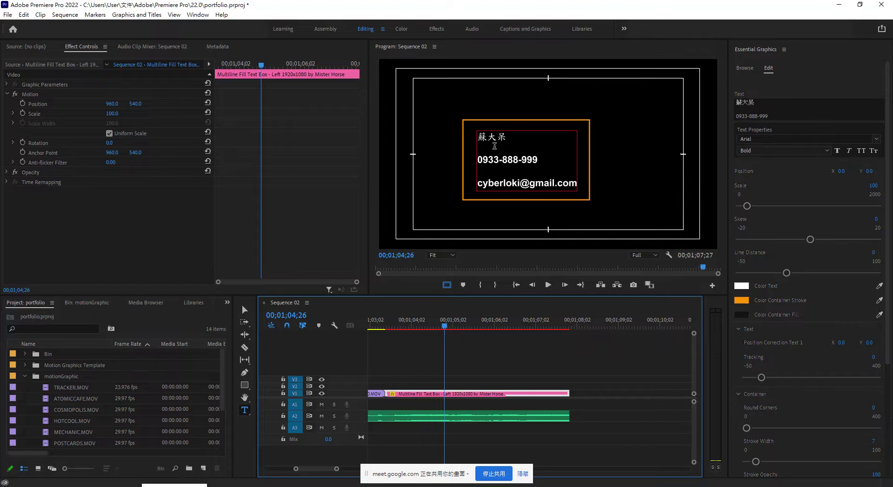
{"action": "left_click", "coordinate": [559, 182]}
Try the Bowlby One SC font on the contact card's text.
{"action": "double_click", "coordinate": [560, 182]}
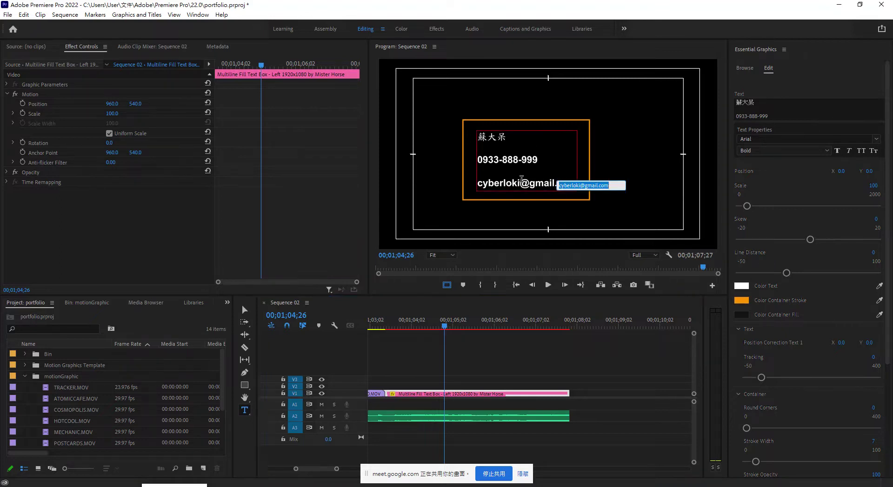
{"action": "double_click", "coordinate": [514, 160]}
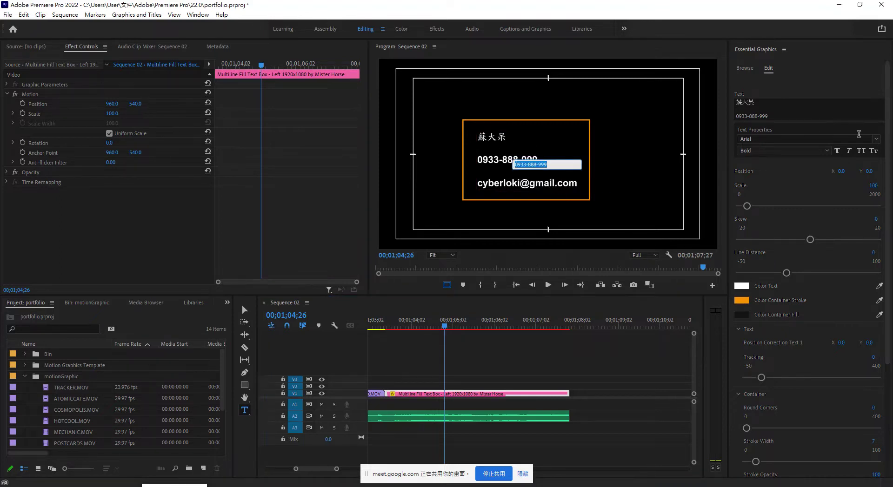
{"action": "left_click", "coordinate": [876, 139]}
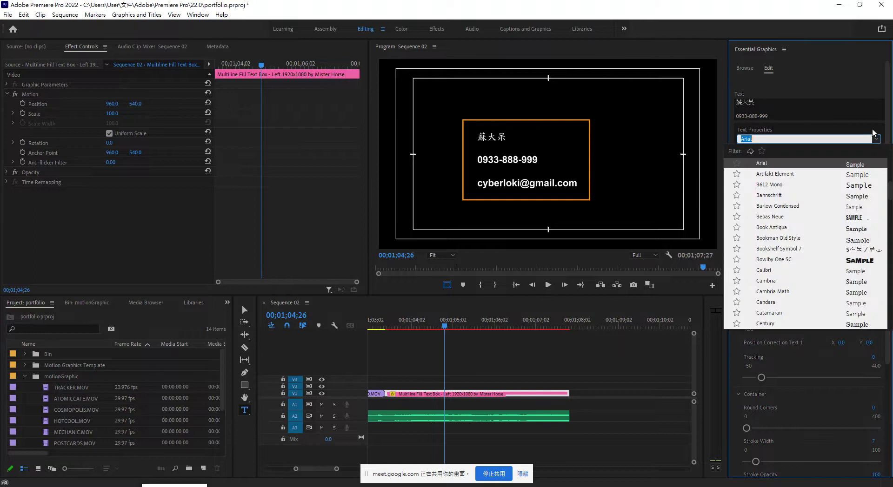
{"action": "left_click", "coordinate": [840, 261]}
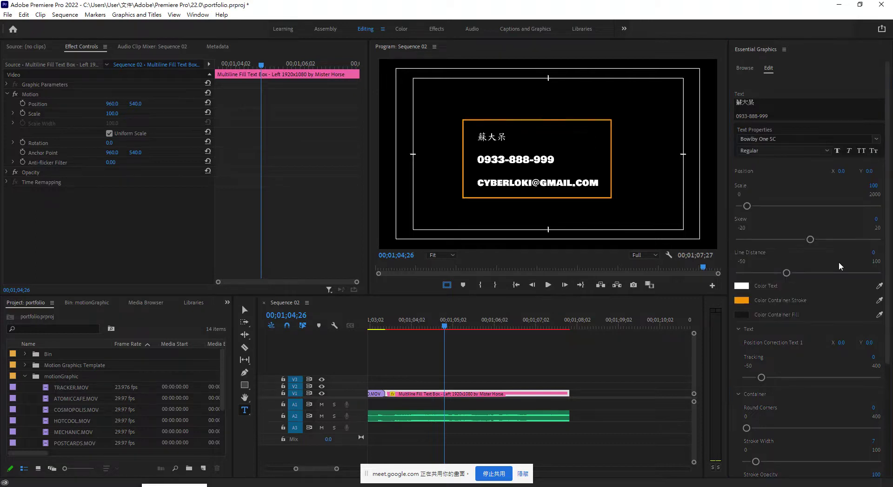
Select all the card text and apply Microsoft YaHei UI with Faux Bold.
{"action": "double_click", "coordinate": [563, 163]}
{"action": "left_click_drag", "start_coordinate": [534, 165], "coordinate": [509, 159]}
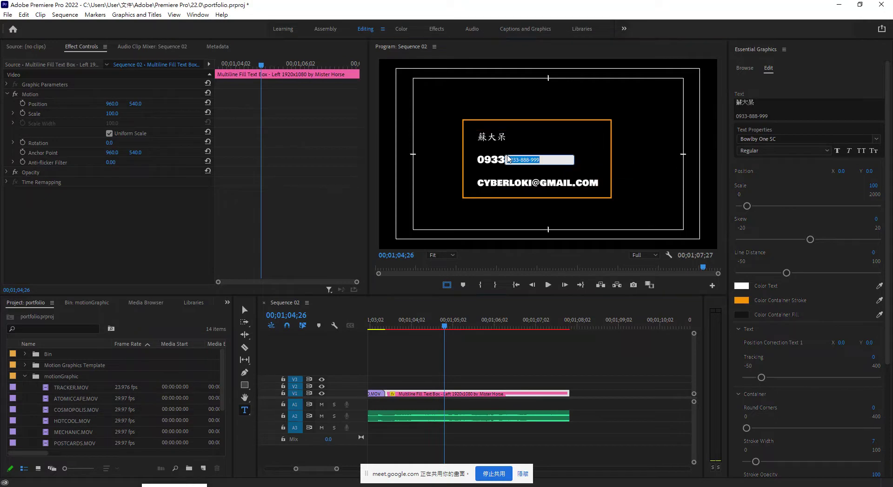
{"action": "double_click", "coordinate": [545, 139]}
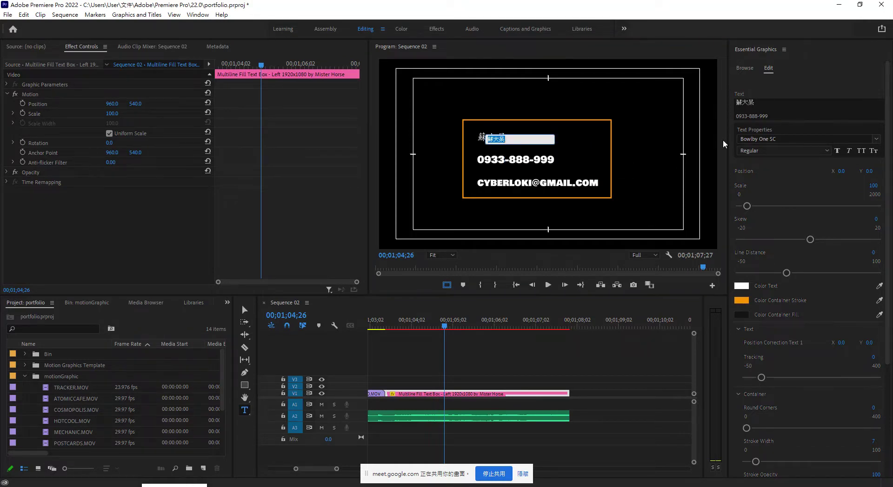
{"action": "left_click_drag", "start_coordinate": [771, 104], "coordinate": [794, 121]}
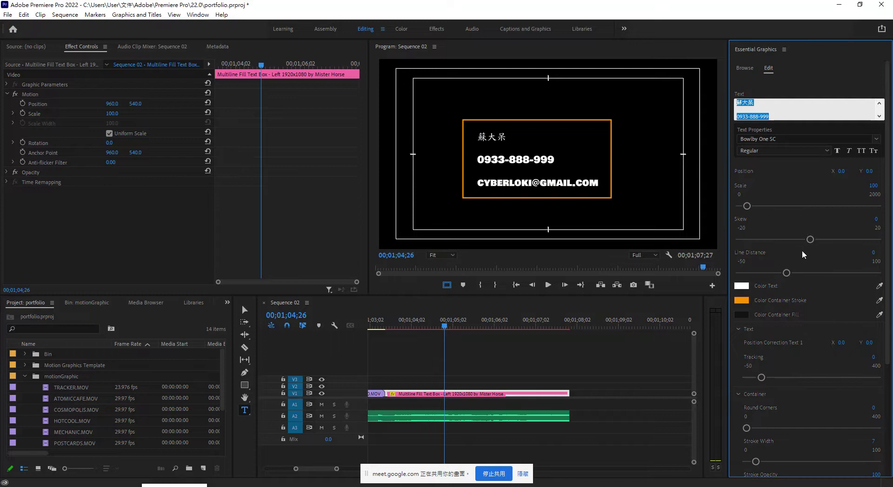
{"action": "left_click", "coordinate": [877, 139]}
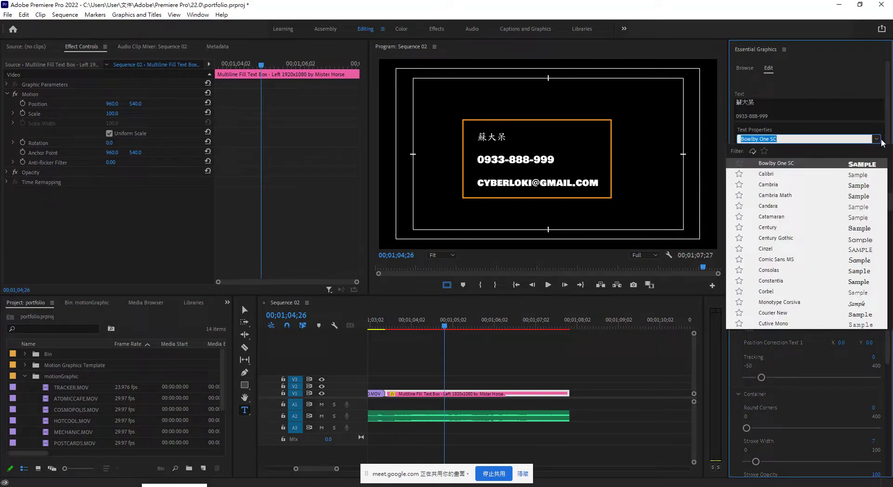
{"action": "type", "text": "he"}
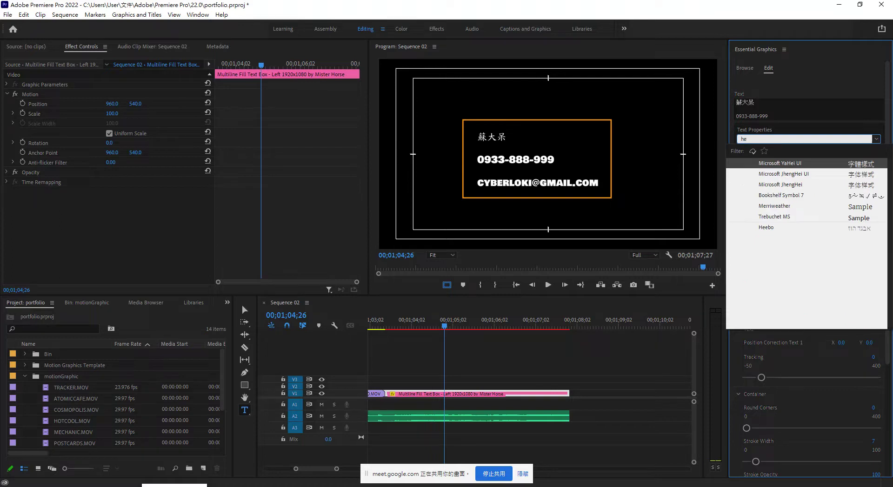
{"action": "type", "text": "i"}
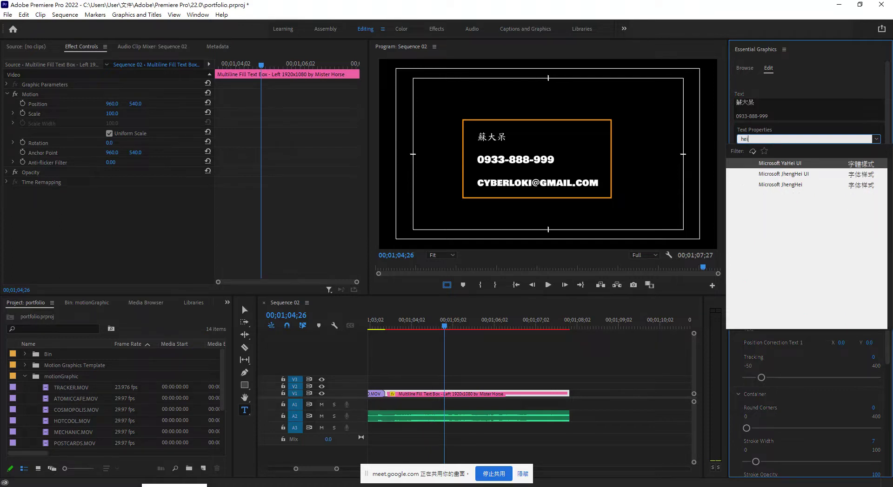
{"action": "left_click", "coordinate": [820, 163]}
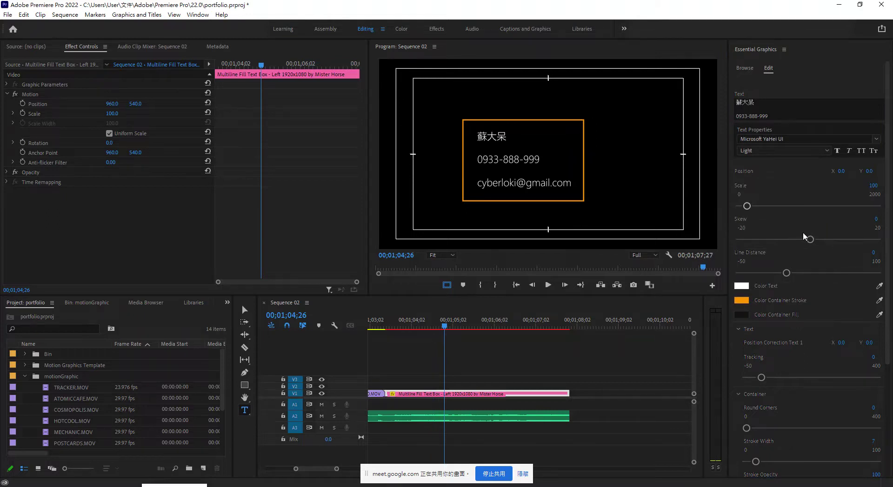
{"action": "left_click", "coordinate": [841, 154]}
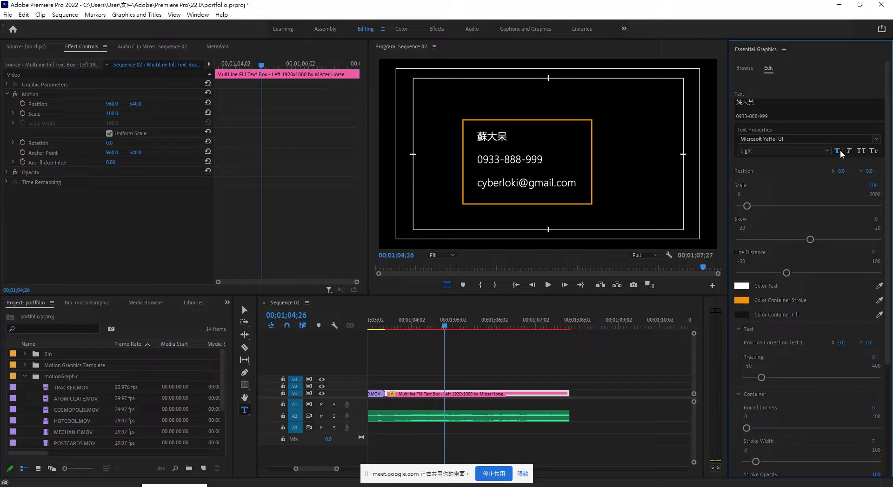
{"action": "left_click", "coordinate": [534, 119]}
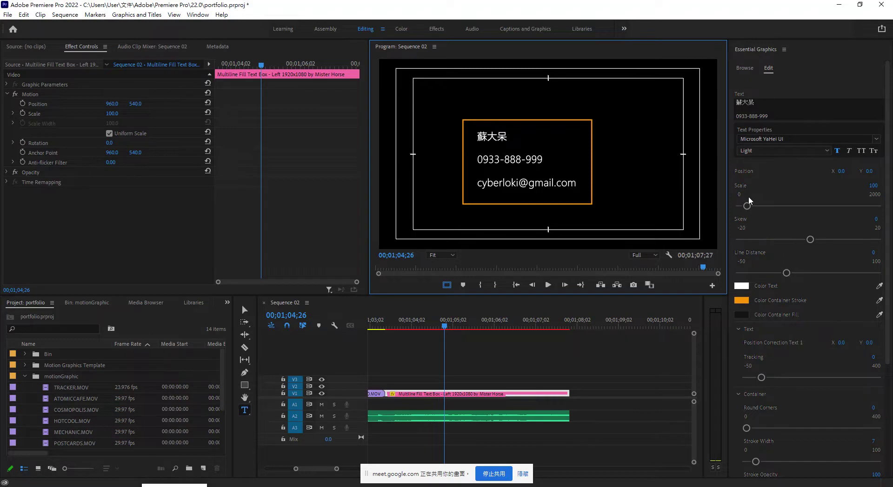
Scale the card to 95, round its orange border corners to 103, and set stroke width 25.
{"action": "left_click_drag", "start_coordinate": [751, 206], "coordinate": [745, 205]}
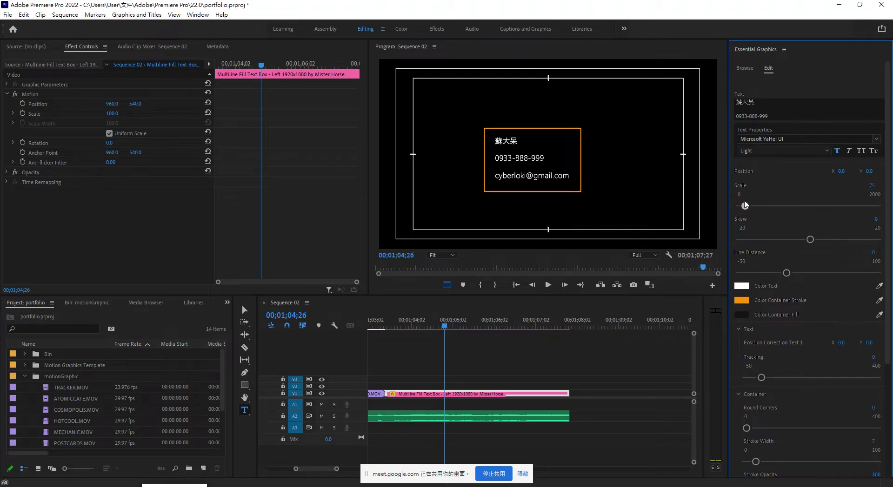
{"action": "left_click_drag", "start_coordinate": [745, 205], "coordinate": [746, 205]}
{"action": "scroll", "coordinate": [786, 400], "scroll_direction": "down", "scroll_amount": 4}
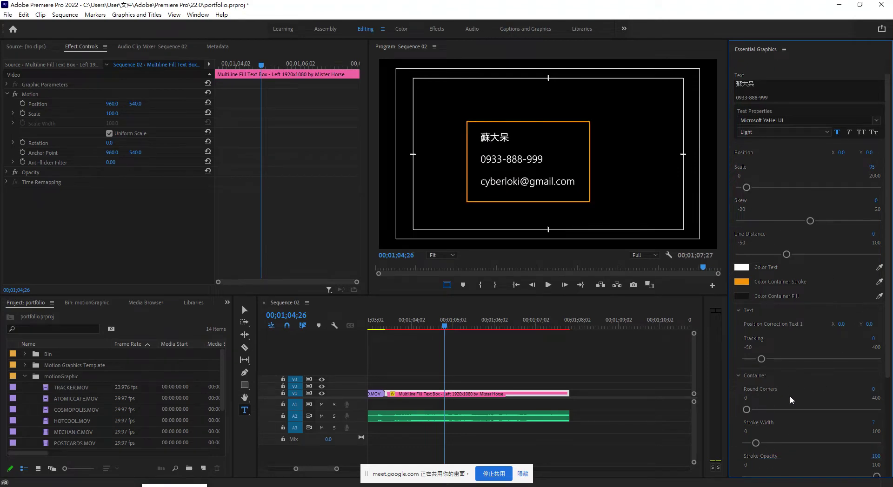
{"action": "left_click_drag", "start_coordinate": [746, 317], "coordinate": [780, 317]}
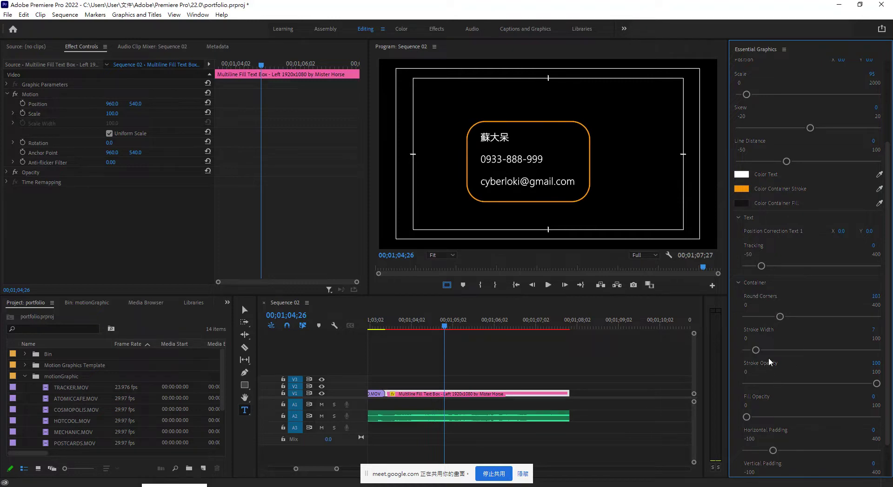
{"action": "left_click_drag", "start_coordinate": [757, 353], "coordinate": [778, 350]}
{"action": "scroll", "coordinate": [824, 372], "scroll_direction": "down", "scroll_amount": 2}
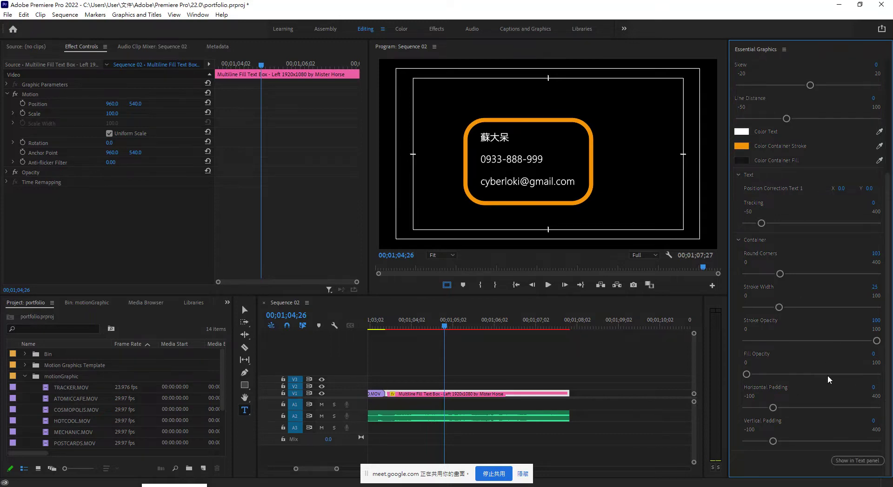
{"action": "scroll", "coordinate": [822, 375], "scroll_direction": "up", "scroll_amount": 7}
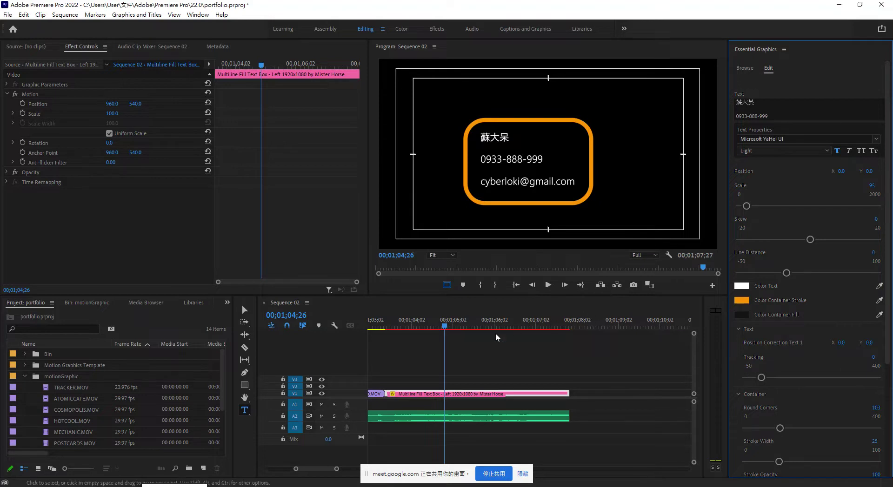
Move the contact card to position 1067, 489 and play back its entrance.
{"action": "left_click_drag", "start_coordinate": [447, 328], "coordinate": [482, 331]}
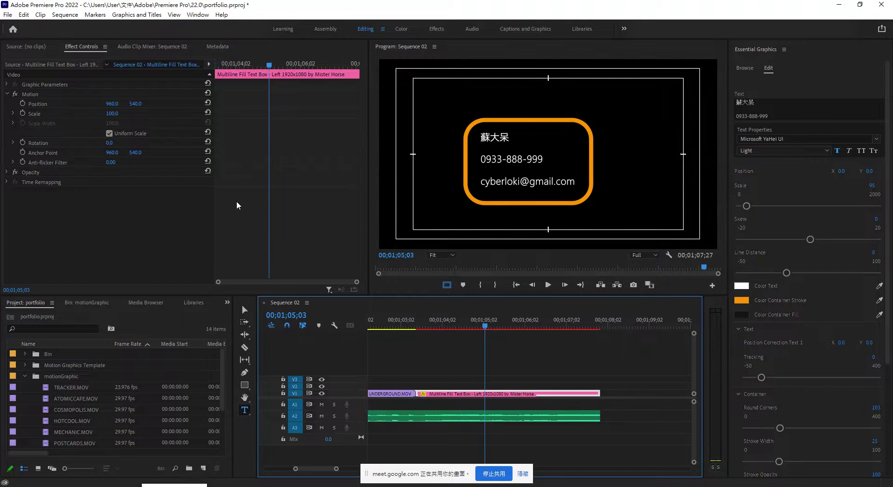
{"action": "left_click_drag", "start_coordinate": [111, 104], "coordinate": [161, 104]}
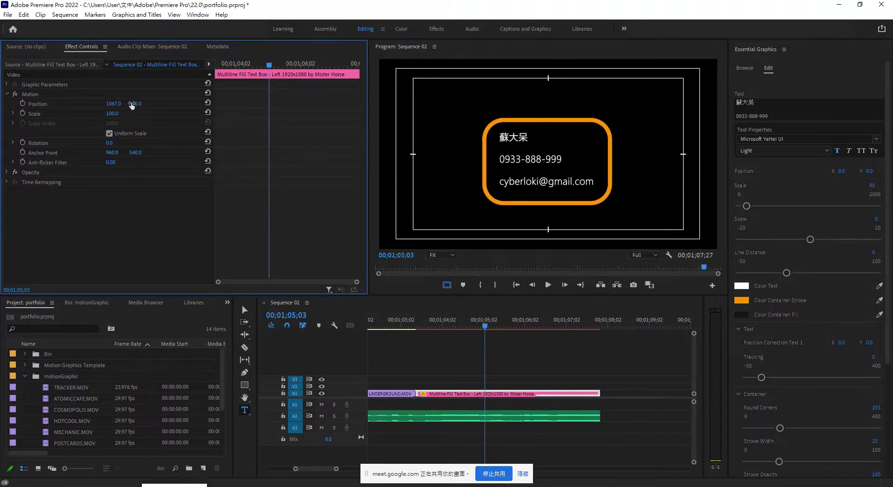
{"action": "left_click_drag", "start_coordinate": [135, 103], "coordinate": [112, 104]}
{"action": "left_click_drag", "start_coordinate": [484, 328], "coordinate": [437, 340]}
{"action": "key", "text": "space"}
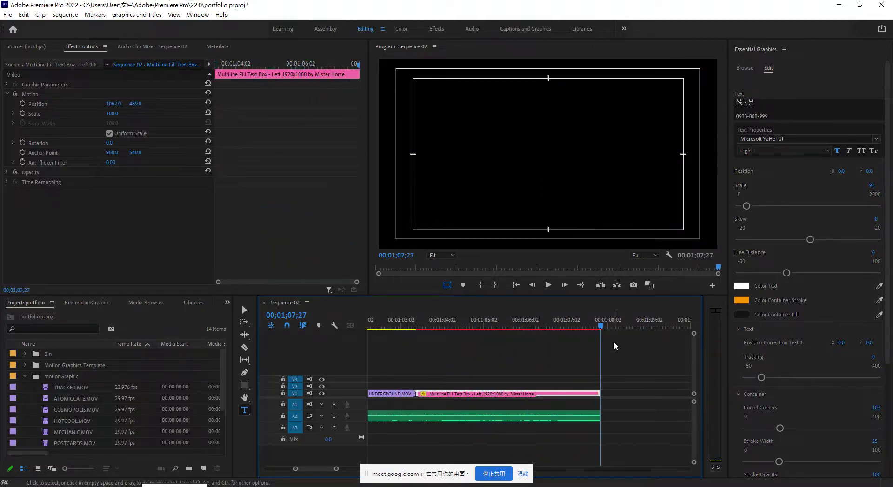
Lengthen the card clip and the audio beneath it, then play the sequence ending.
{"action": "left_click", "coordinate": [598, 327]}
{"action": "left_click_drag", "start_coordinate": [597, 327], "coordinate": [431, 347]}
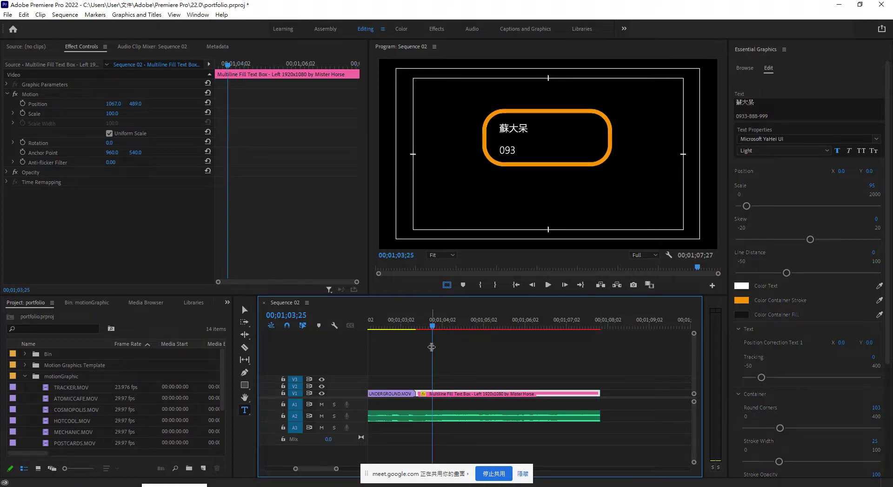
{"action": "key", "text": "minus"}
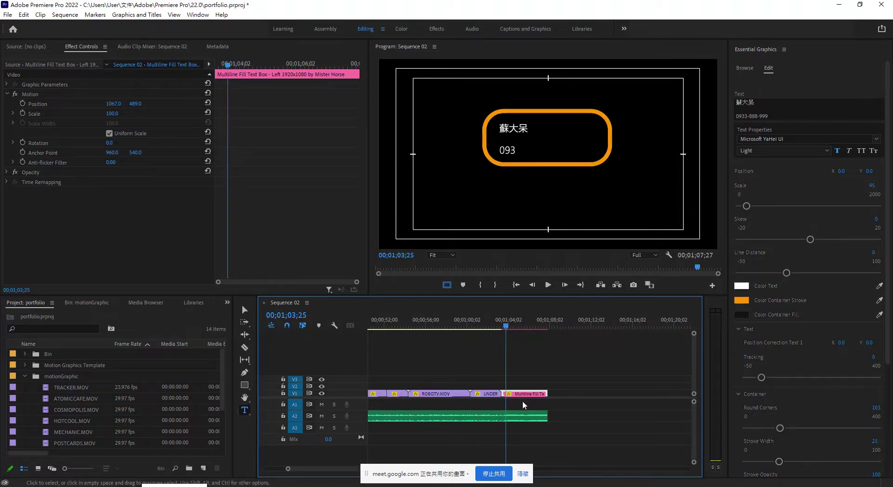
{"action": "left_click_drag", "start_coordinate": [547, 395], "coordinate": [643, 402]}
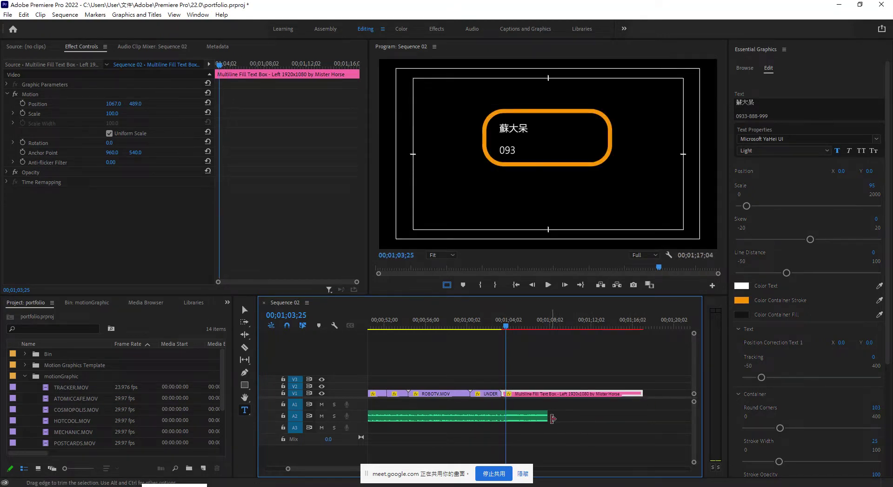
{"action": "left_click_drag", "start_coordinate": [542, 416], "coordinate": [638, 425]}
{"action": "left_click_drag", "start_coordinate": [504, 327], "coordinate": [473, 329]}
{"action": "key", "text": "space"}
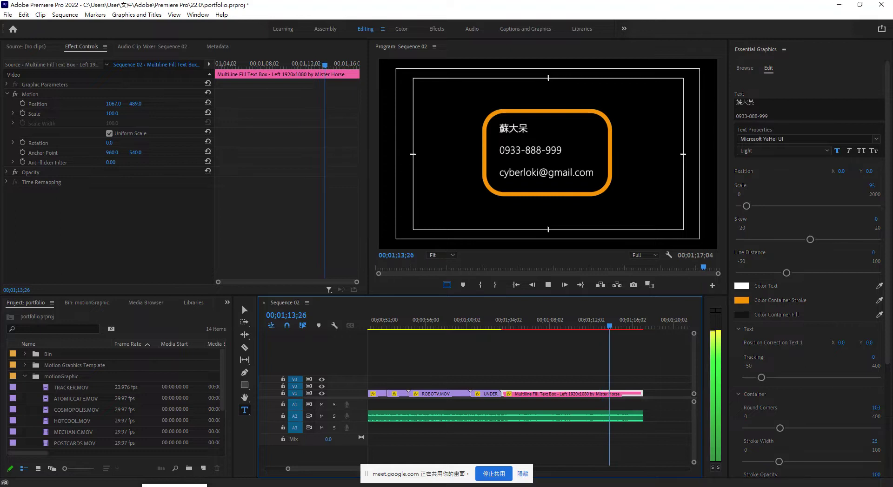
Stop playback and save the project.
{"action": "key", "text": "space"}
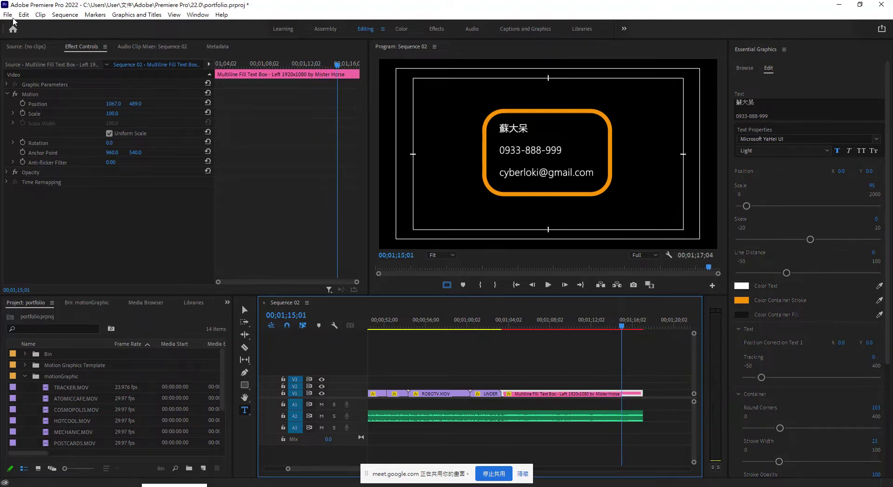
{"action": "left_click", "coordinate": [8, 15]}
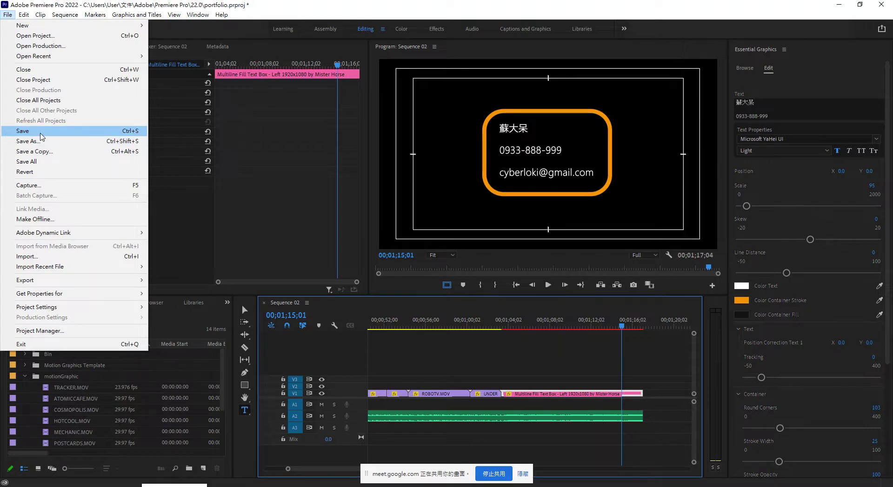
{"action": "left_click", "coordinate": [42, 135]}
Package Sequence 02 as a collected project copy with Project Manager.
{"action": "left_click", "coordinate": [8, 14]}
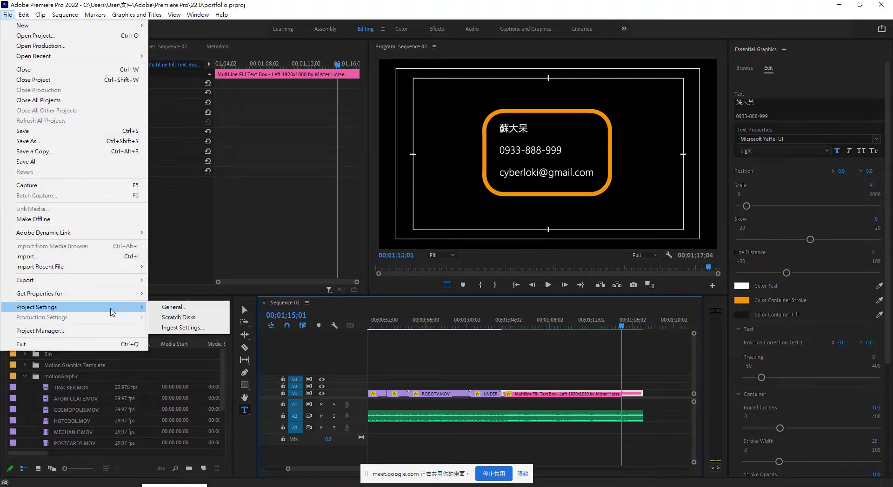
{"action": "left_click", "coordinate": [114, 333]}
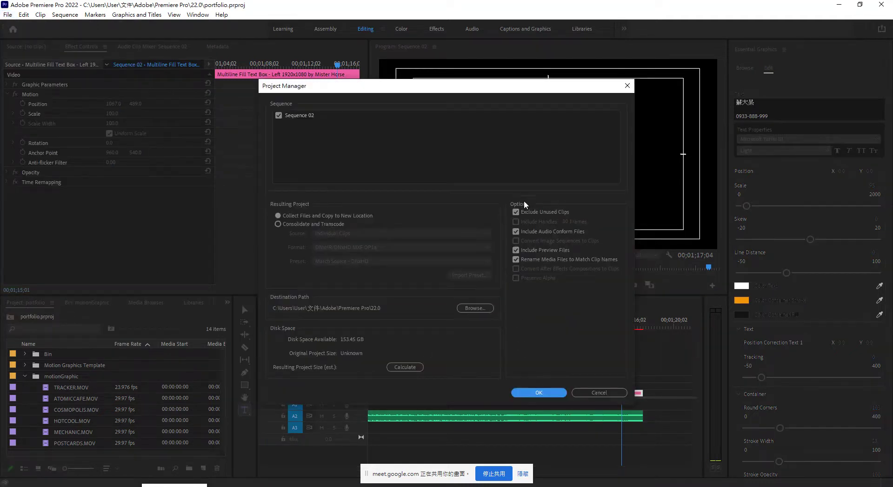
{"action": "left_click", "coordinate": [529, 393]}
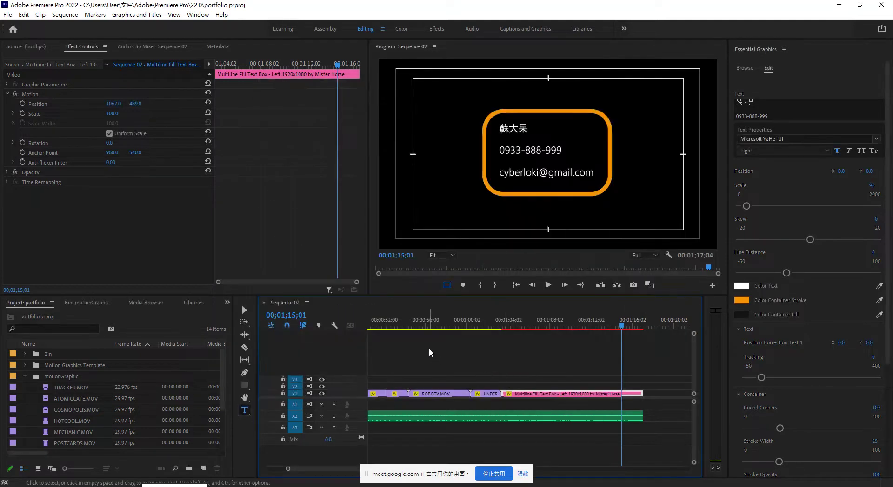
Reopen Project Manager, check the destination folder, and bring up File Explorer.
{"action": "left_click", "coordinate": [7, 15]}
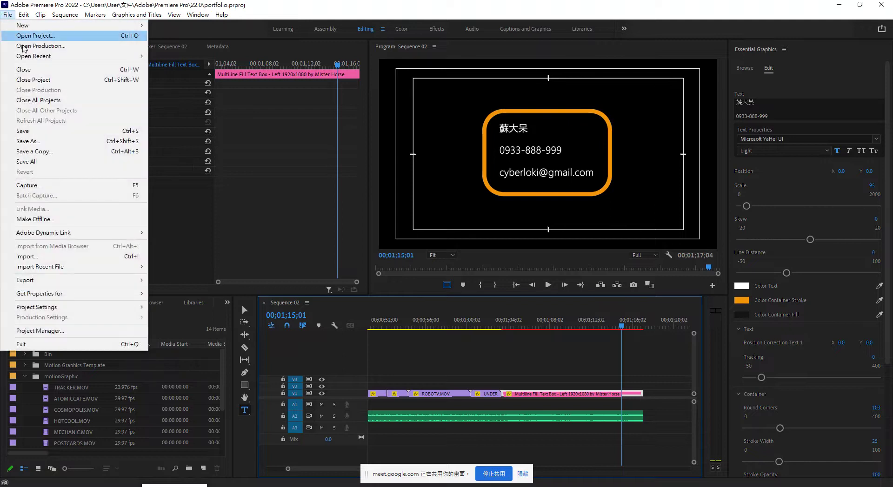
{"action": "left_click", "coordinate": [77, 331]}
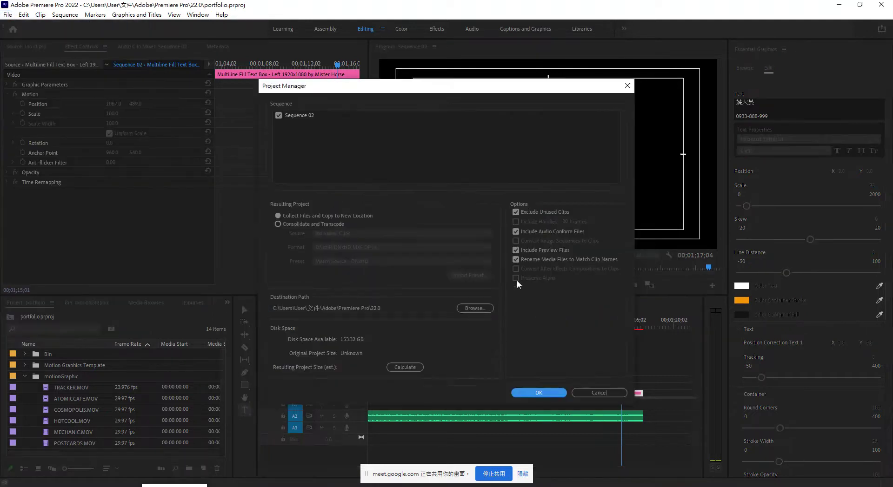
{"action": "left_click", "coordinate": [472, 308]}
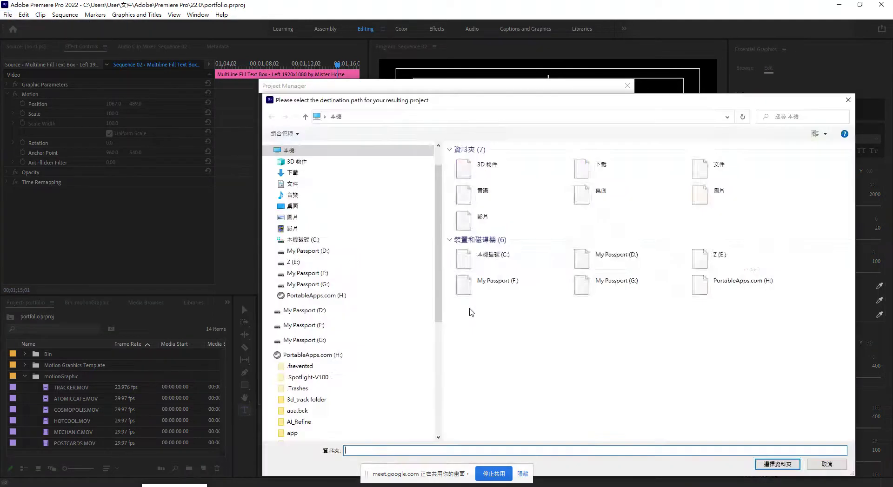
{"action": "left_click", "coordinate": [848, 100]}
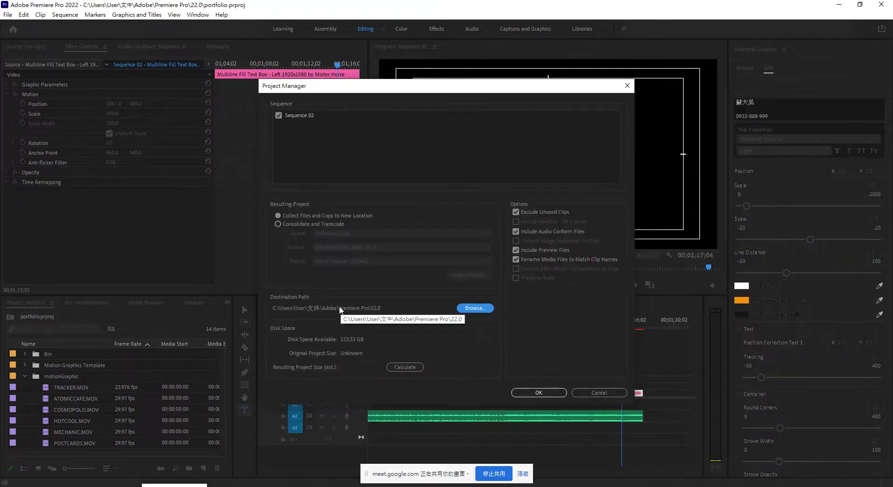
{"action": "key", "text": "space"}
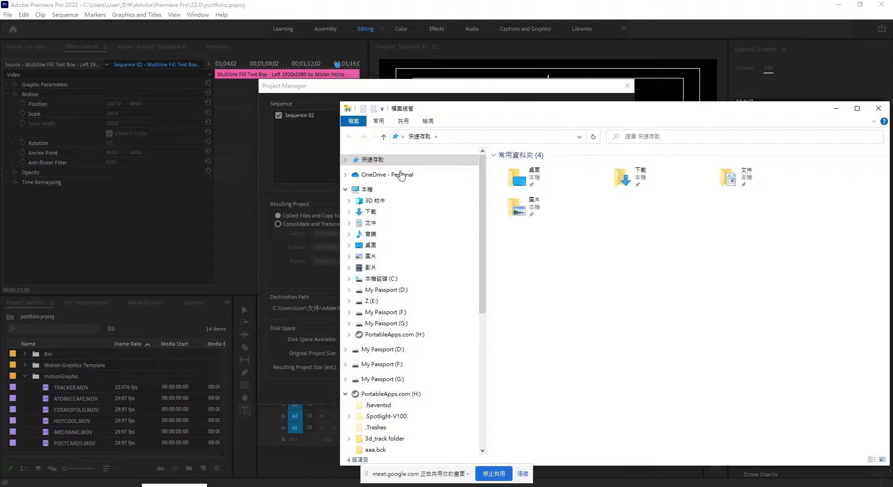
Navigate File Explorer to Documents > Adobe > Premiere Pro > 22.0.
{"action": "left_click", "coordinate": [370, 223]}
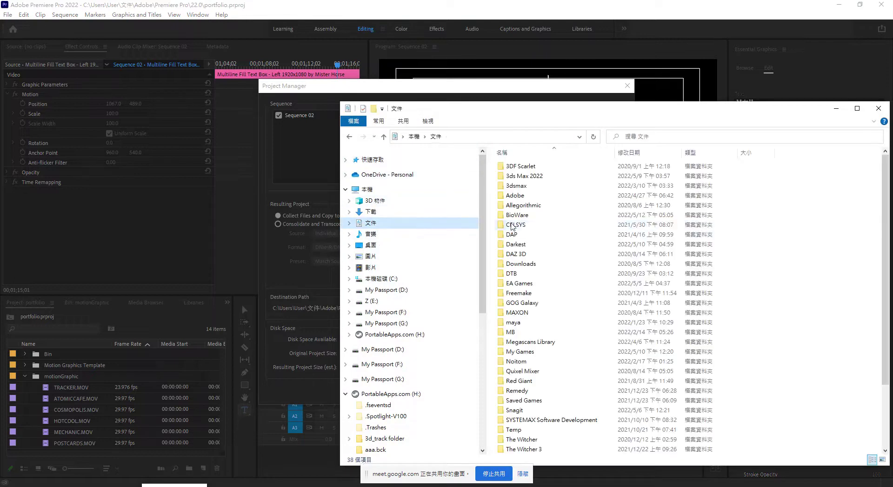
{"action": "double_click", "coordinate": [526, 197]}
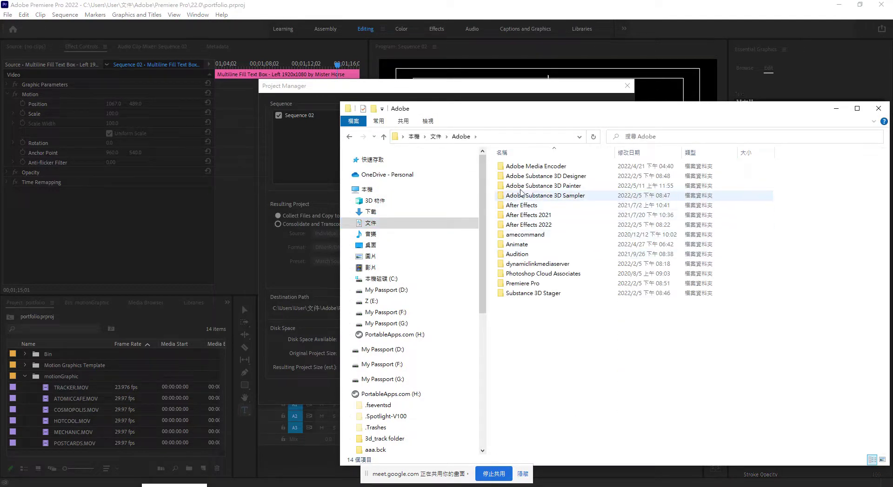
{"action": "double_click", "coordinate": [523, 283]}
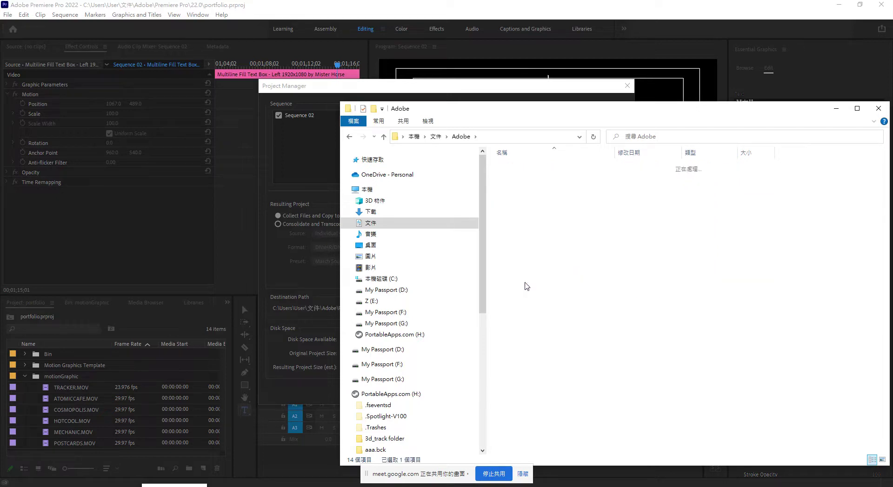
{"action": "double_click", "coordinate": [518, 180]}
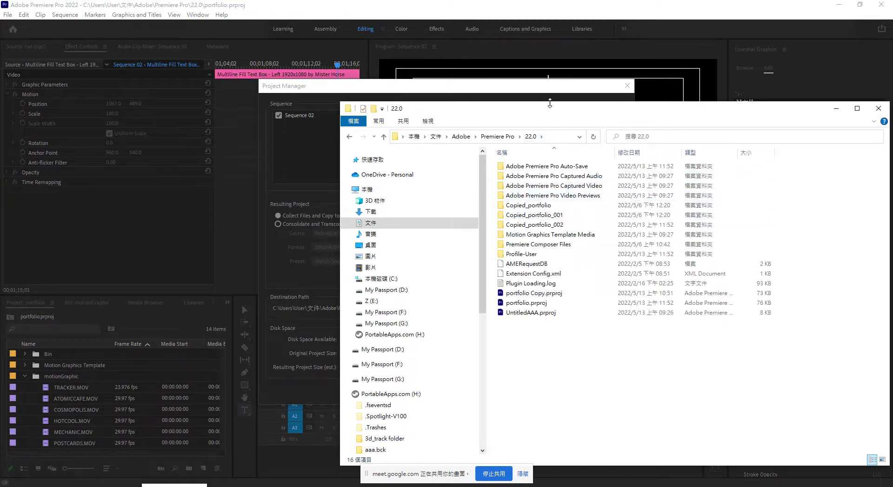
{"action": "left_click_drag", "start_coordinate": [554, 117], "coordinate": [592, 141]}
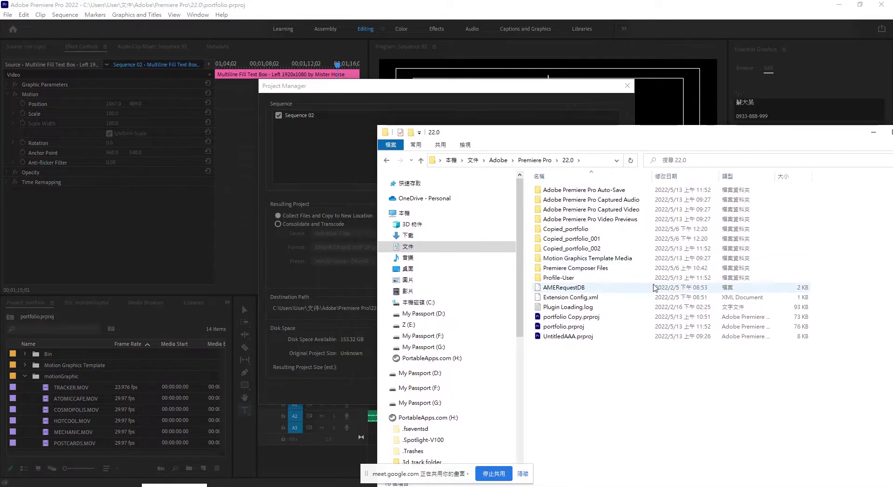
Delete the Copied_portfolio_001 and Copied_portfolio folders, then inspect Copied_portfolio_002.
{"action": "left_click", "coordinate": [667, 251]}
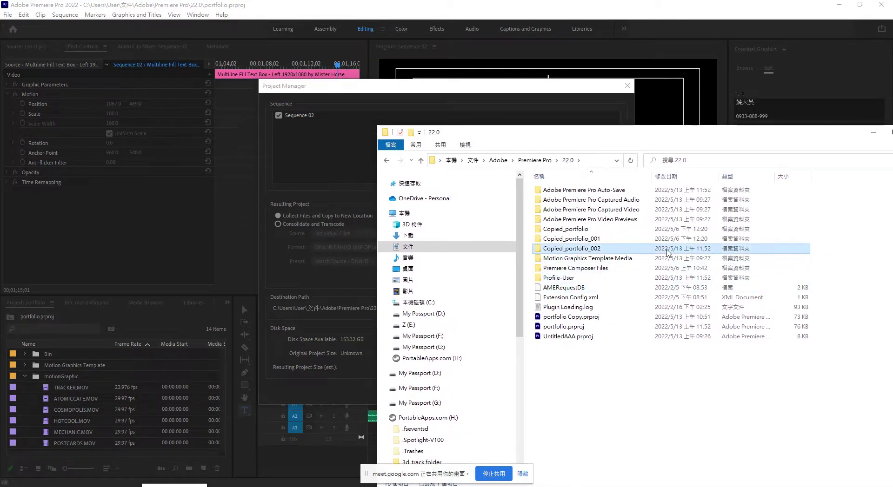
{"action": "left_click", "coordinate": [674, 242]}
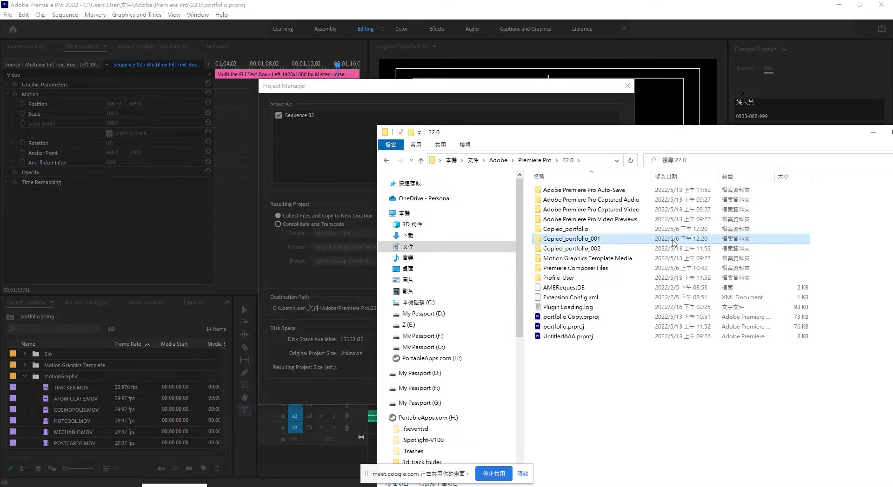
{"action": "right_click", "coordinate": [677, 241]}
{"action": "left_click", "coordinate": [707, 460]}
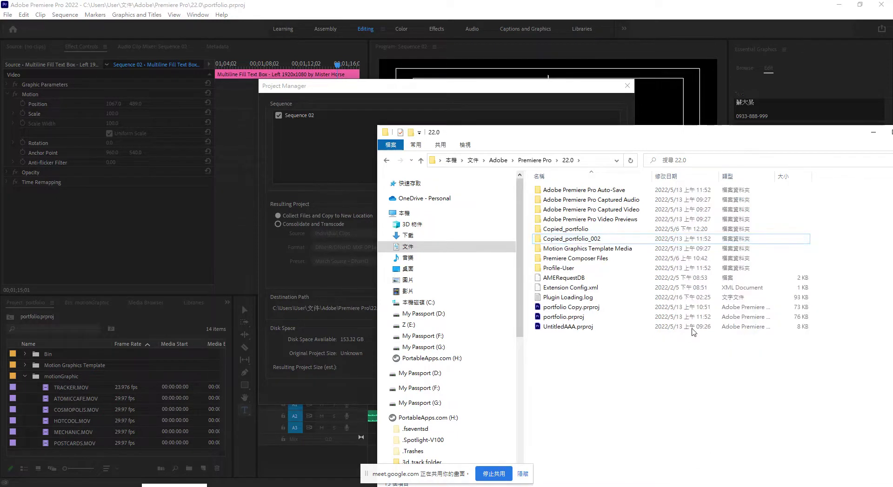
{"action": "right_click", "coordinate": [697, 232]}
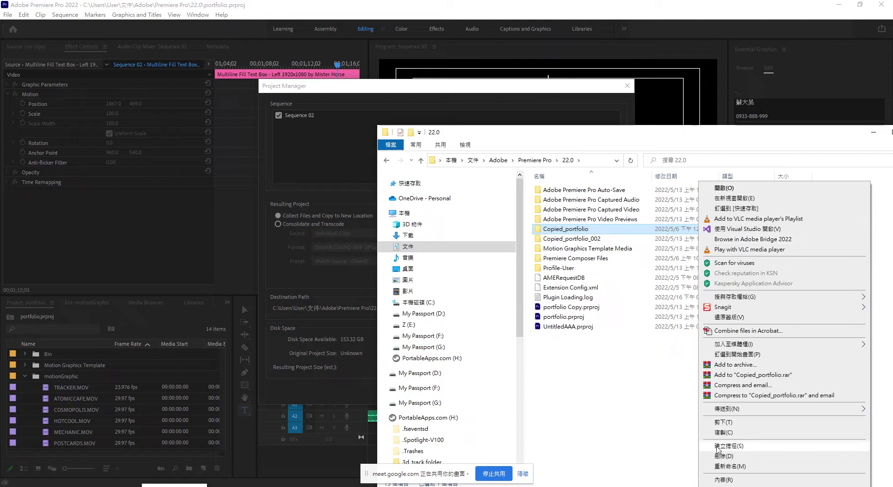
{"action": "left_click", "coordinate": [712, 457]}
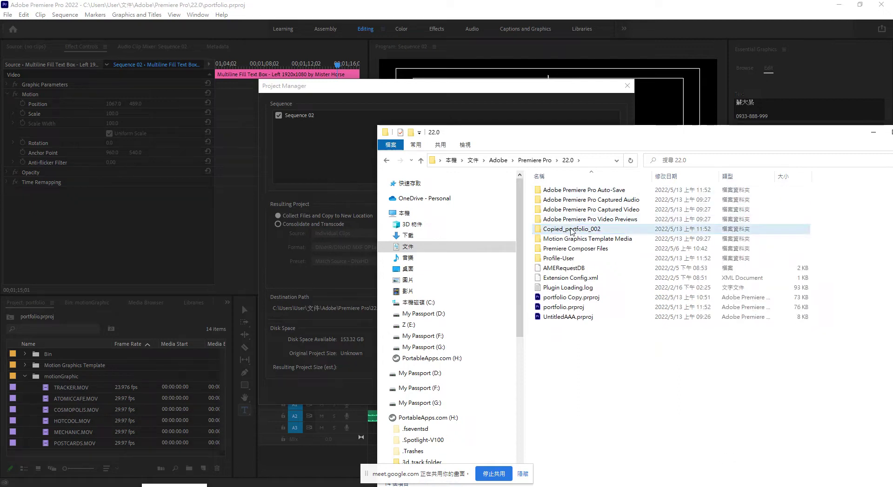
{"action": "double_click", "coordinate": [580, 227]}
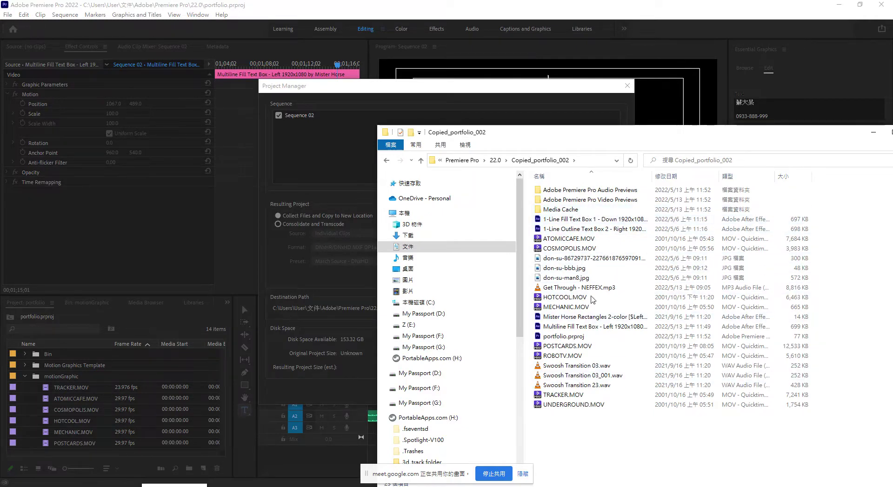
Cancel Project Manager and save the project.
{"action": "left_click", "coordinate": [352, 286]}
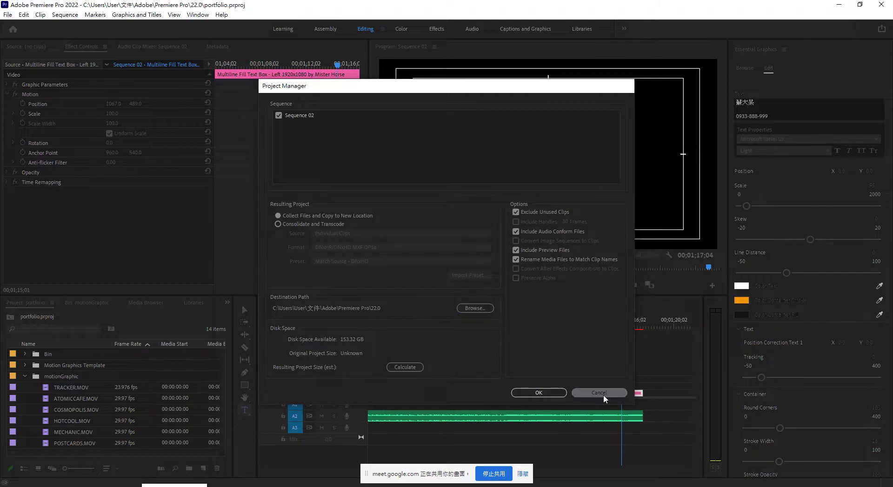
{"action": "left_click", "coordinate": [603, 395]}
{"action": "left_click", "coordinate": [7, 15]}
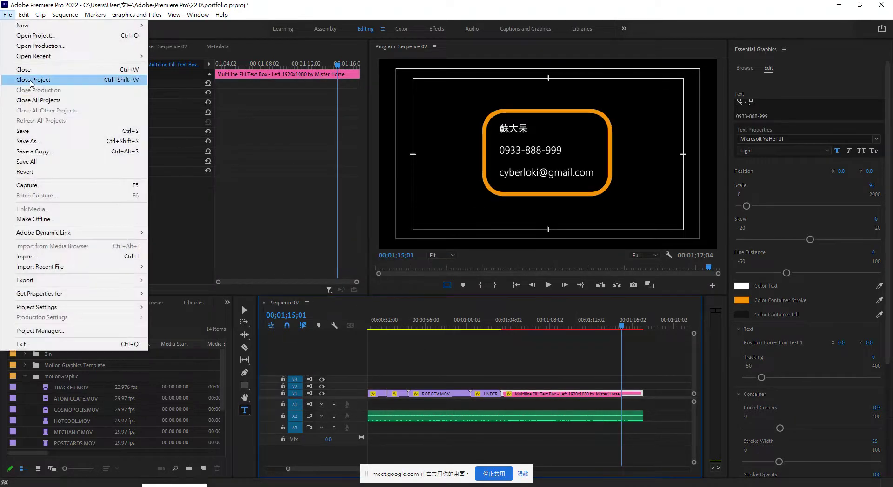
{"action": "left_click", "coordinate": [25, 132]}
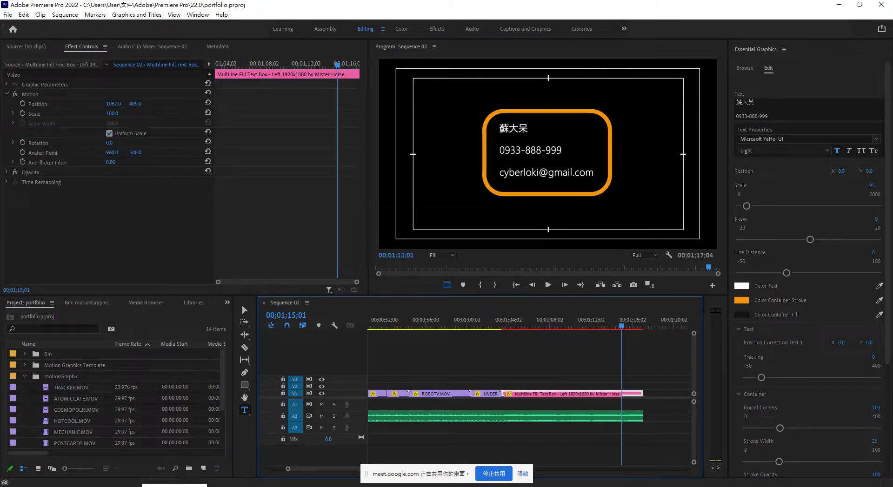